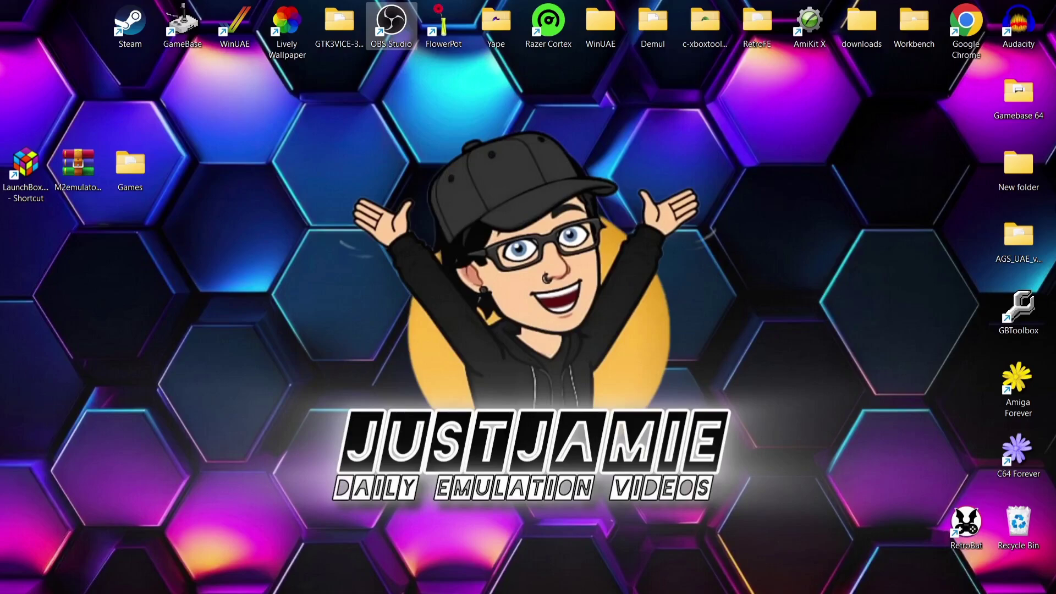
Switch to Chrome to view the Model 2 Emulator download page on Sega Retro, and minimize the browser.
mouse_move(729, 583)
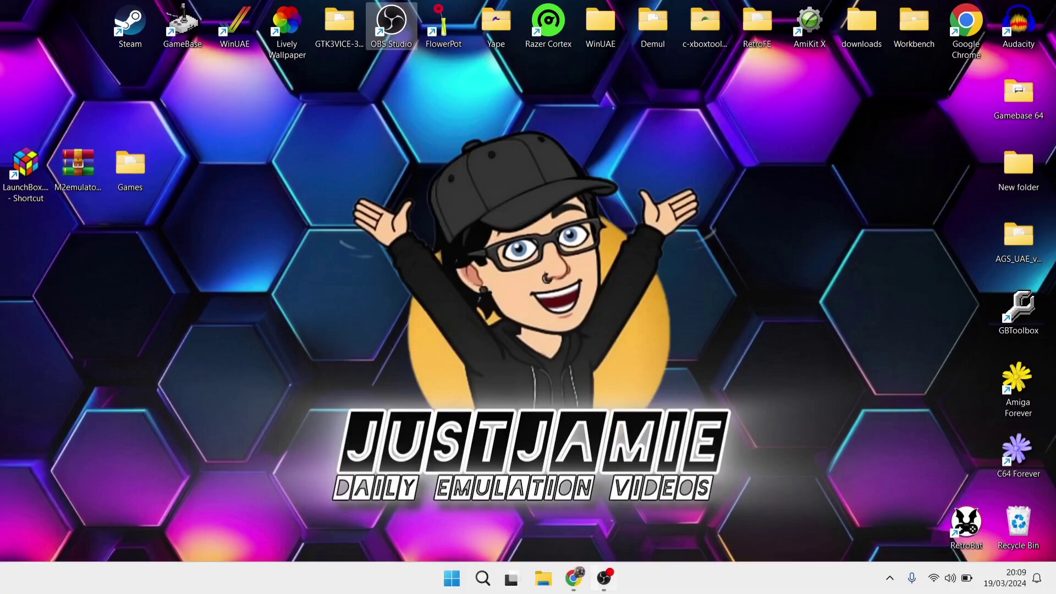
left_click(574, 579)
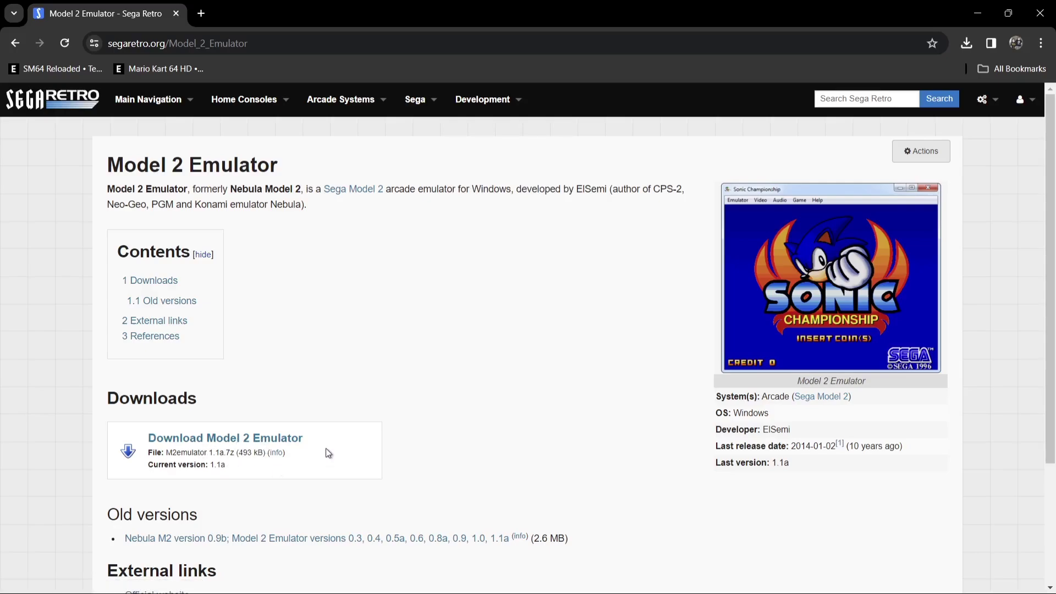
left_click(978, 13)
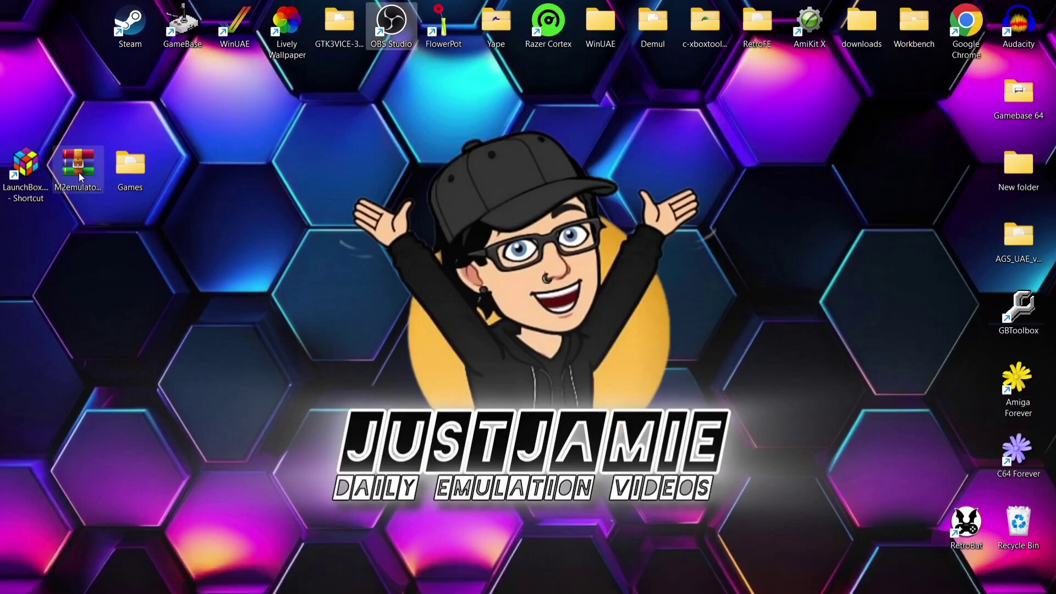
Move the M2emulator_1.1a.7z archive to a free spot on the desktop and create a desktop folder named Model 2.
left_click_drag(81, 177, 362, 149)
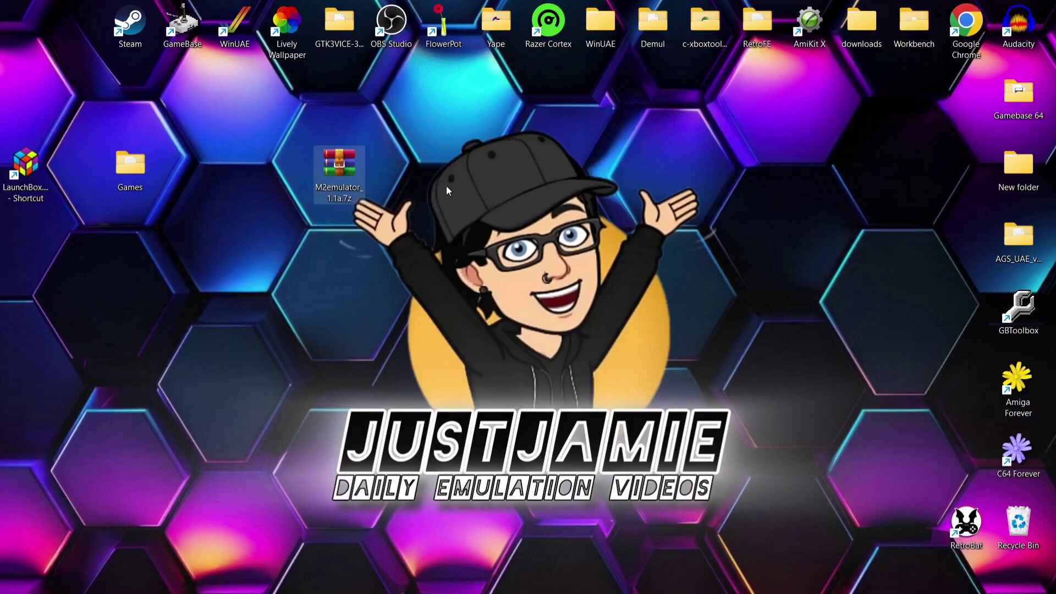
left_click(447, 191)
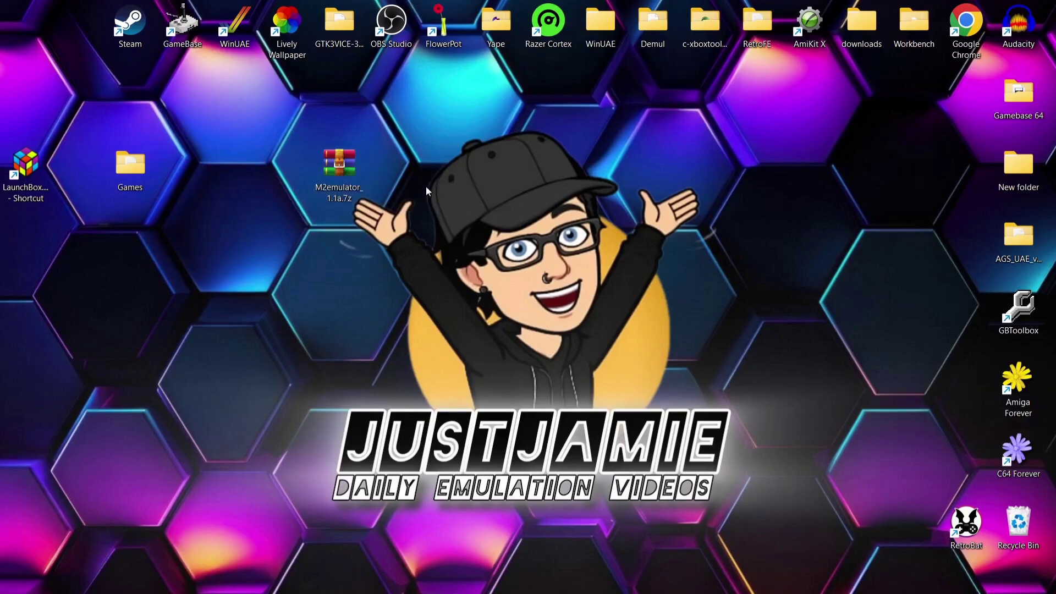
right_click(255, 268)
mouse_move(342, 375)
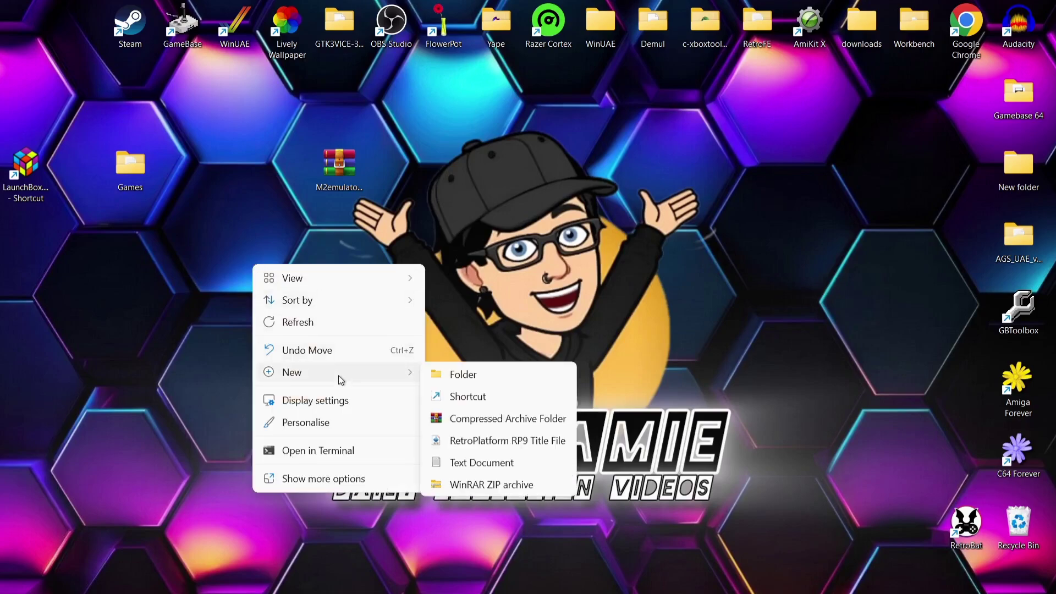
left_click(466, 373)
type("Model 2")
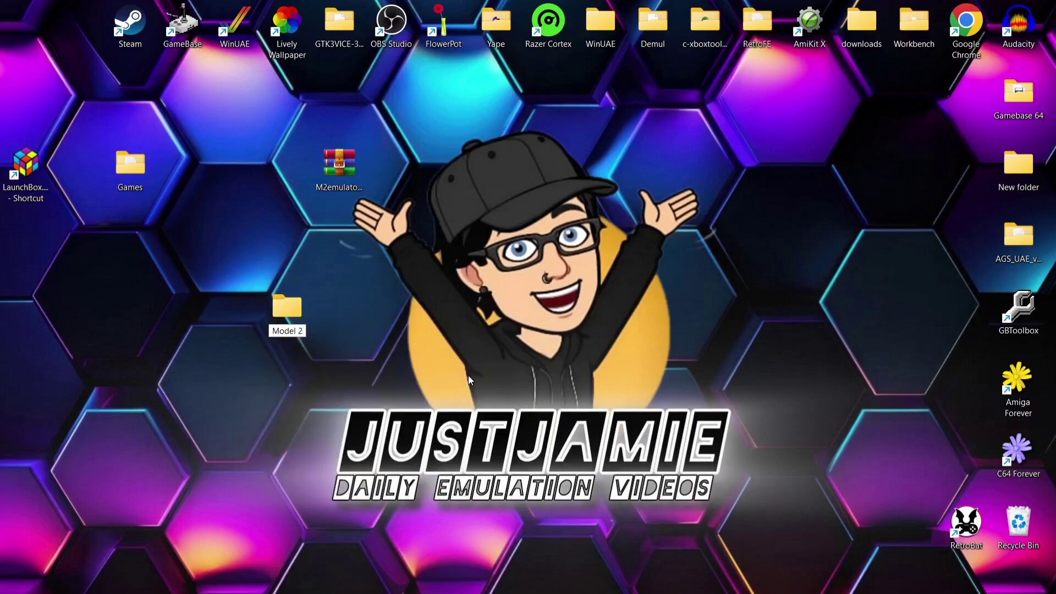
key("Return")
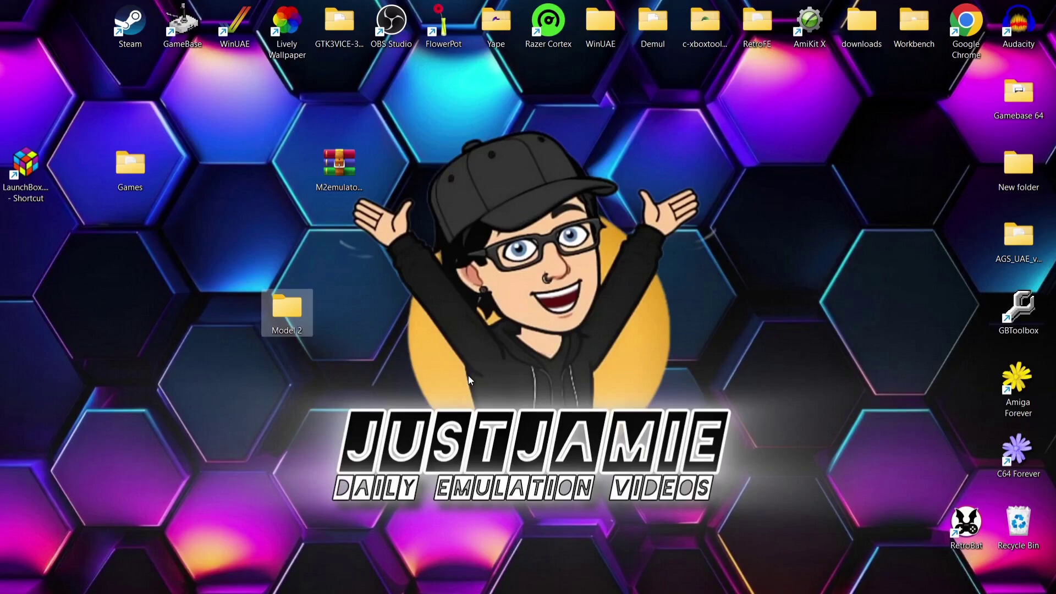
left_click(469, 380)
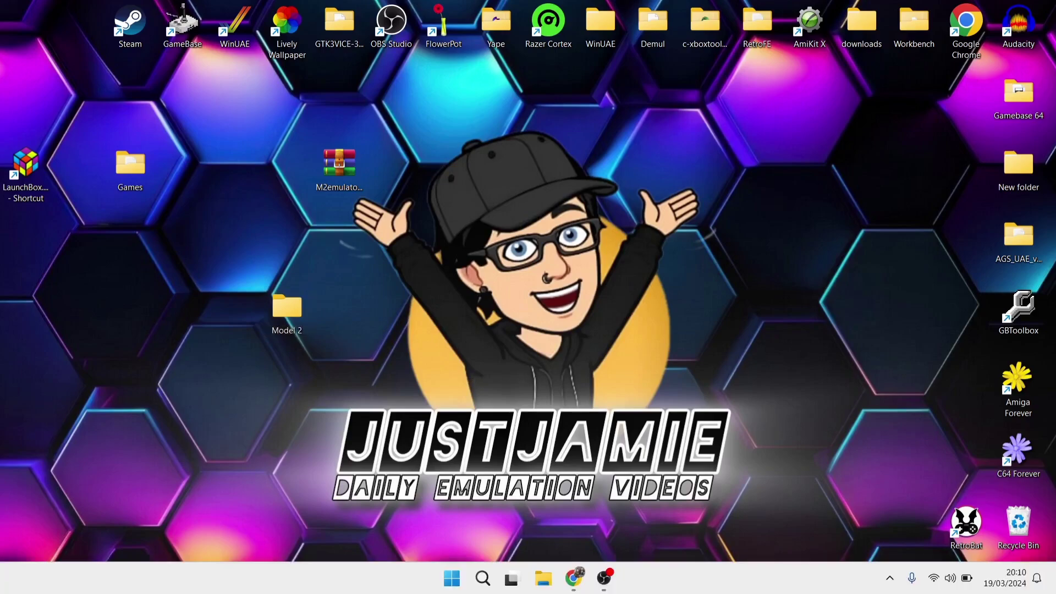
Move the M2emulator_1.1a.7z archive into the Model 2 folder and open that folder.
left_click(329, 167)
left_click_drag(329, 167, 281, 312)
double_click(281, 312)
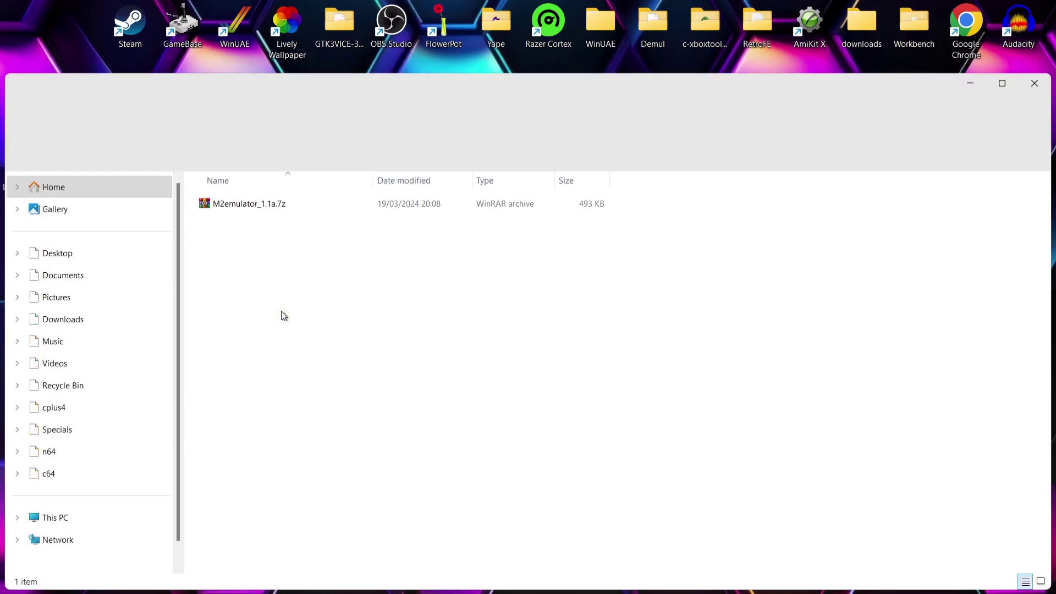
Extract M2emulator_1.1a.7z directly into the Model 2 folder with WinRAR and delete the archive.
right_click(242, 206)
mouse_move(330, 430)
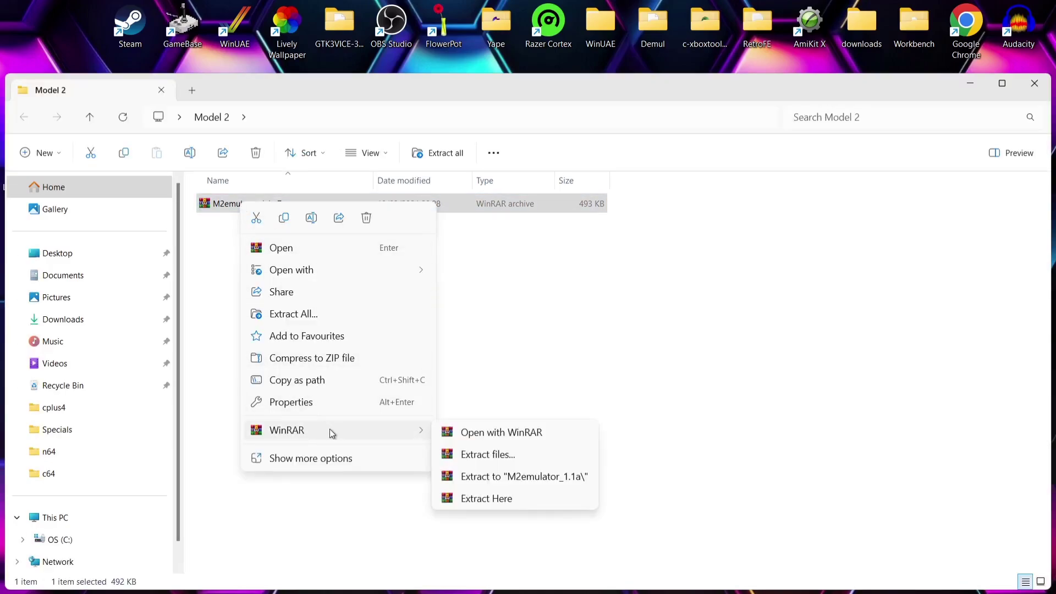
left_click(471, 501)
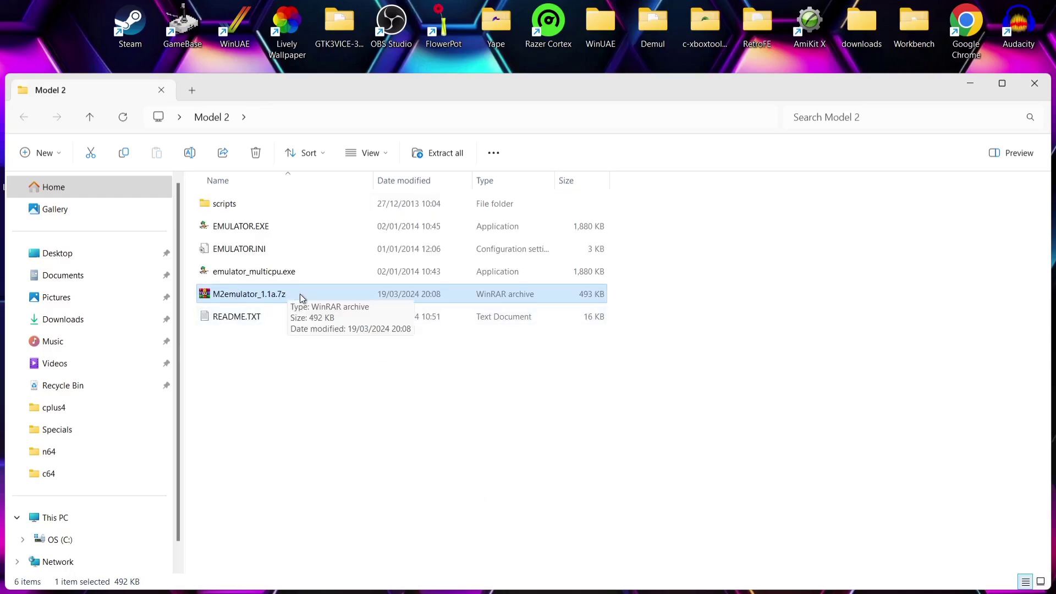
left_click(256, 153)
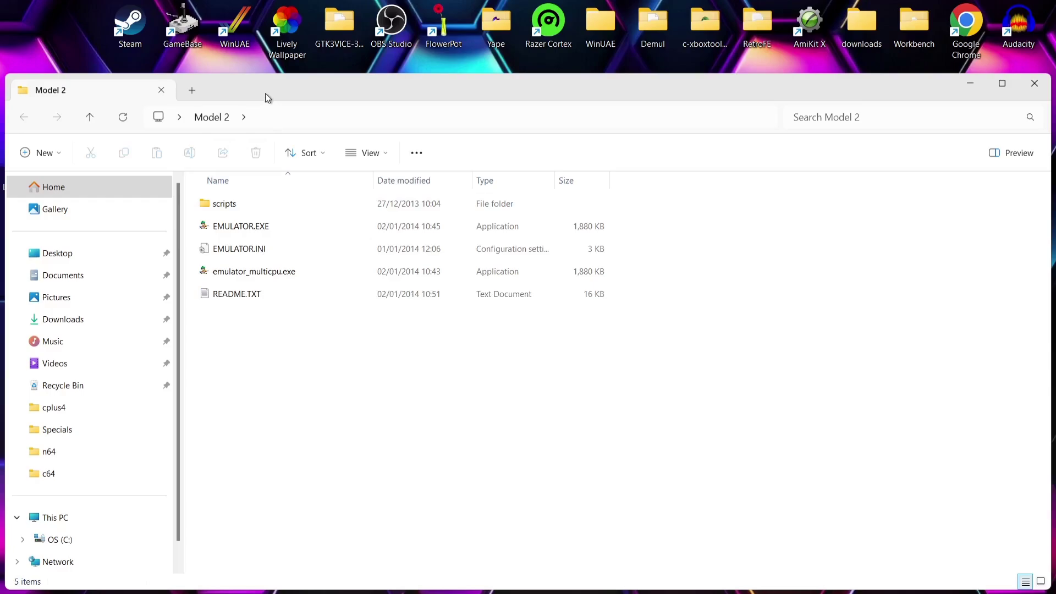
Uncover the desktop's Games folder and check the zipped game files inside it.
left_click_drag(266, 98, 521, 101)
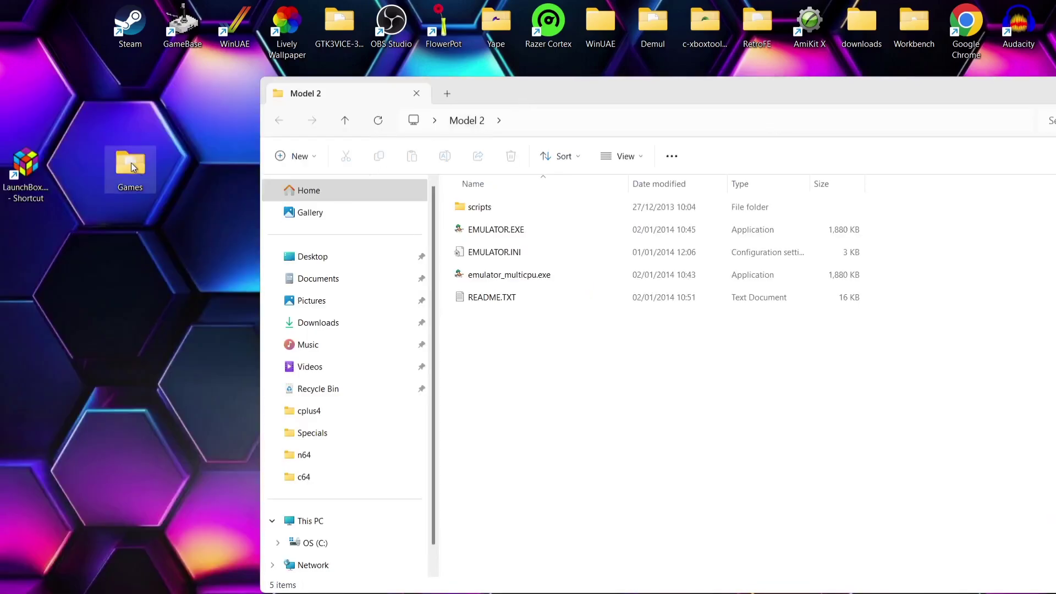
double_click(131, 162)
scroll(308, 371, "down", 1)
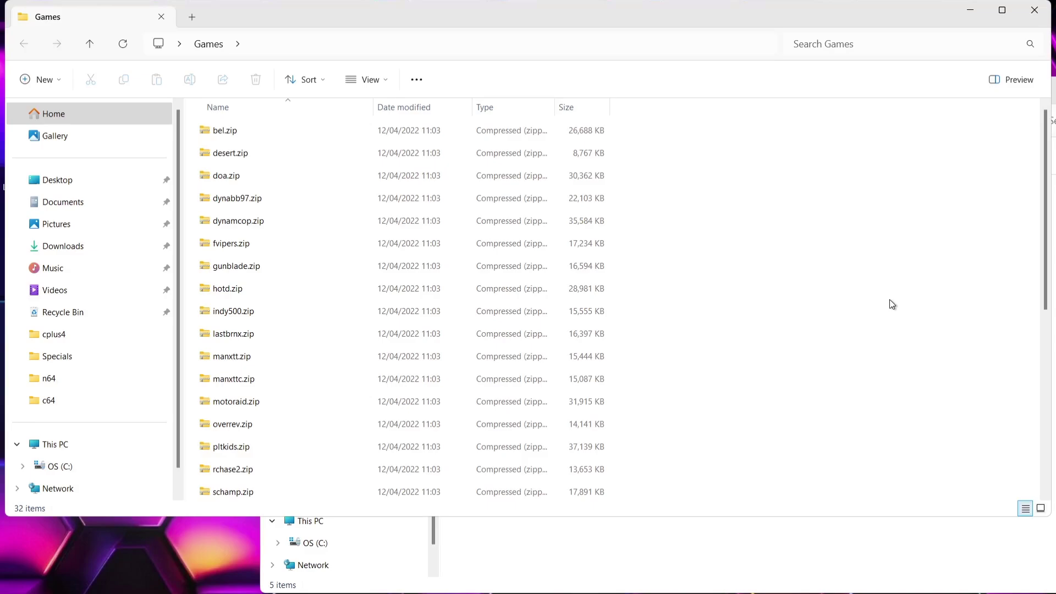
left_click(1034, 10)
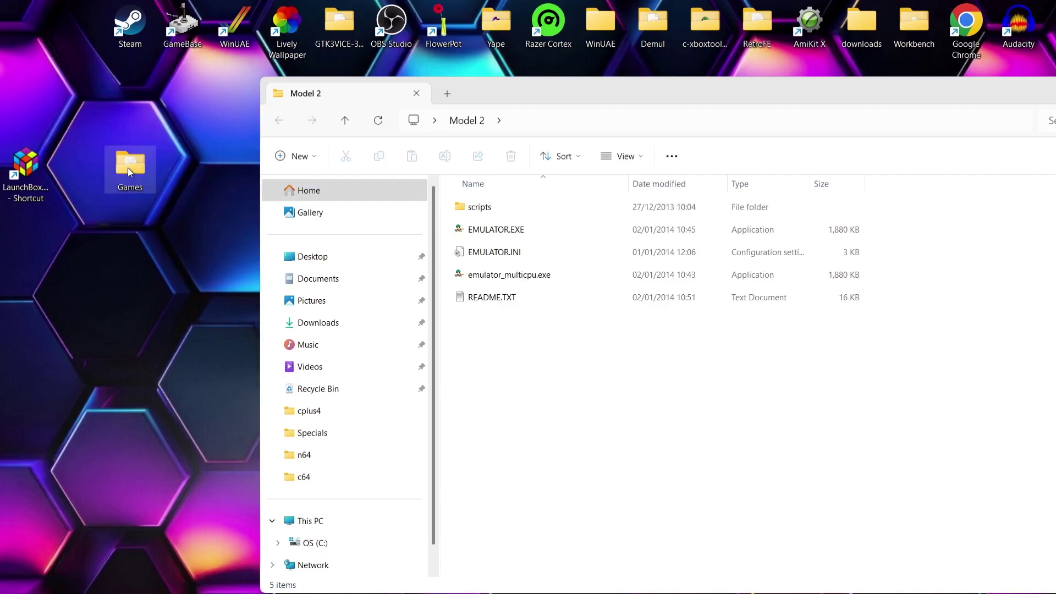
Move the Games folder from the desktop into the Model 2 folder and copy its path.
left_click_drag(194, 204, 617, 372)
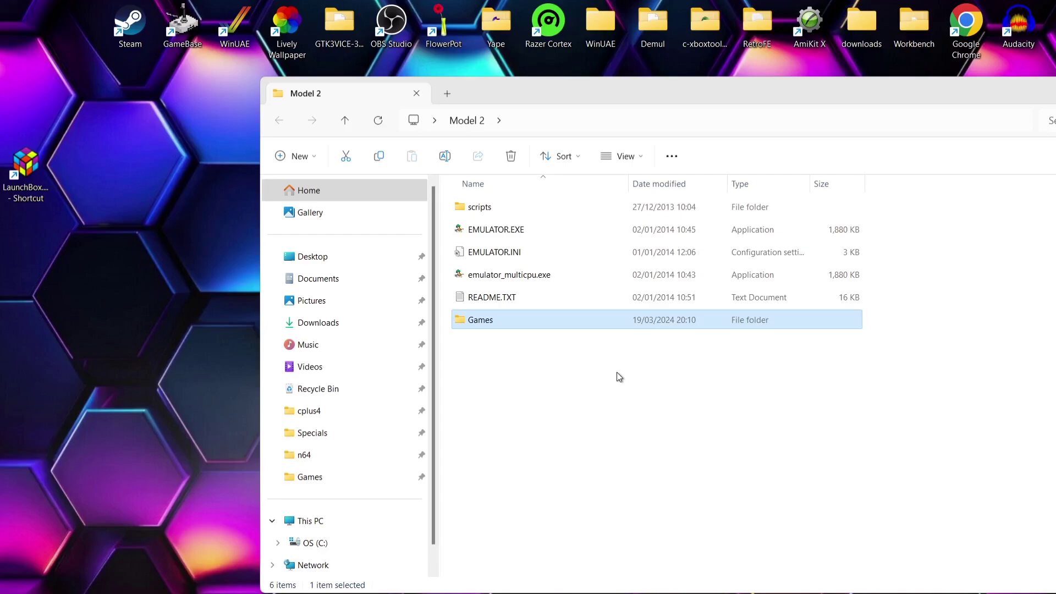
right_click(478, 323)
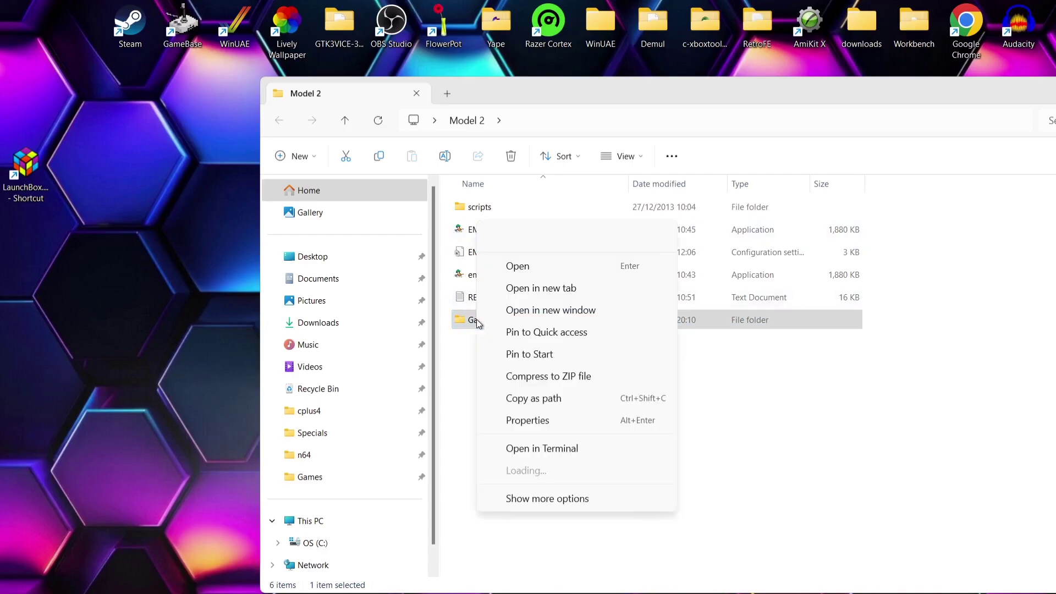
left_click(546, 398)
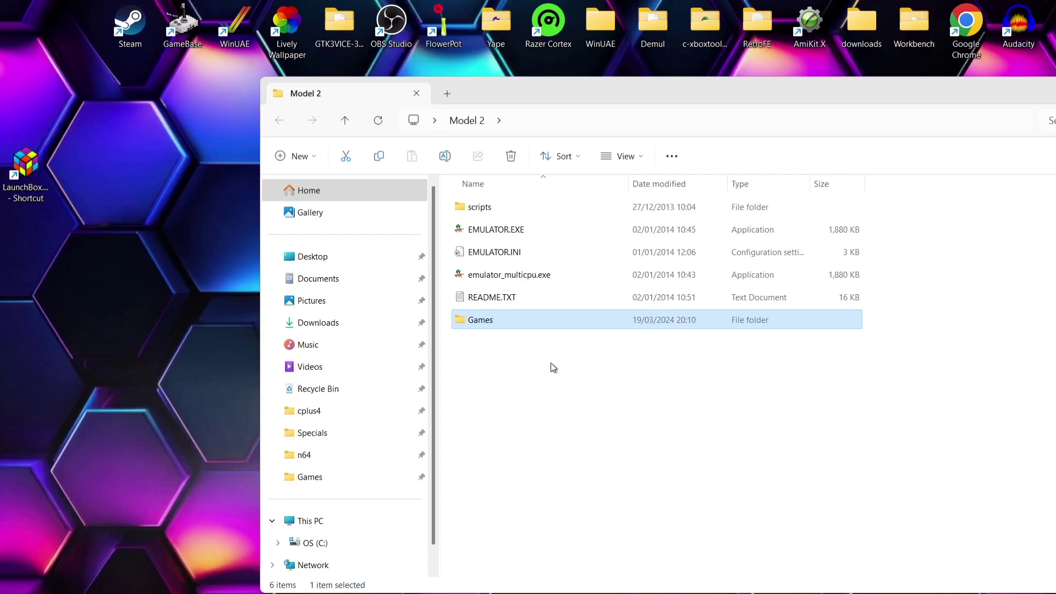
Open EMULATOR.INI in a maximized Notepad window and uncomment the Dir1 line under [RomDirs] by removing its leading semicolon.
double_click(520, 250)
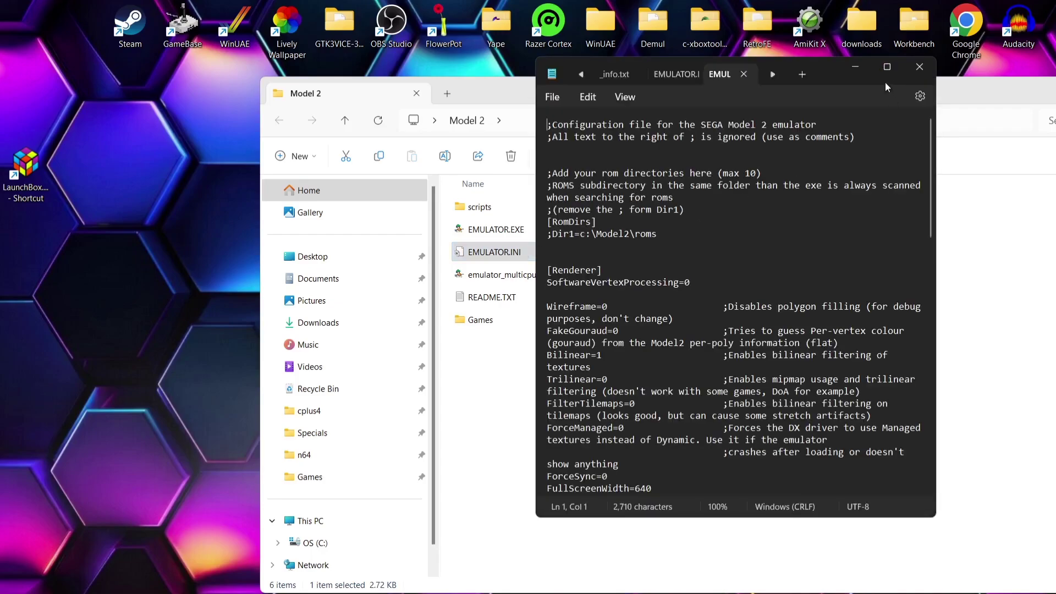
left_click(887, 10)
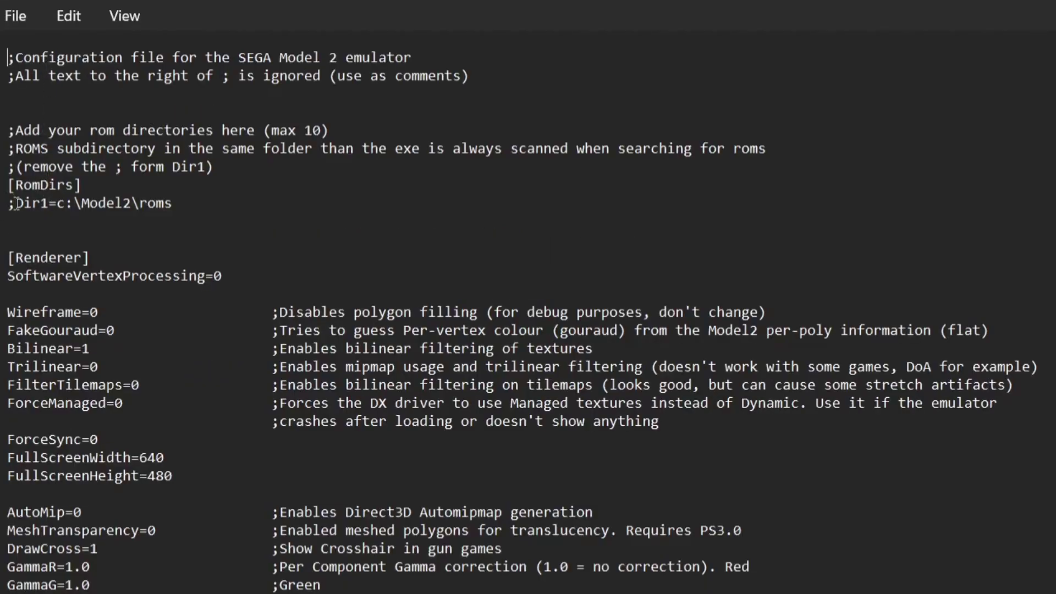
left_click(15, 203)
key("BackSpace")
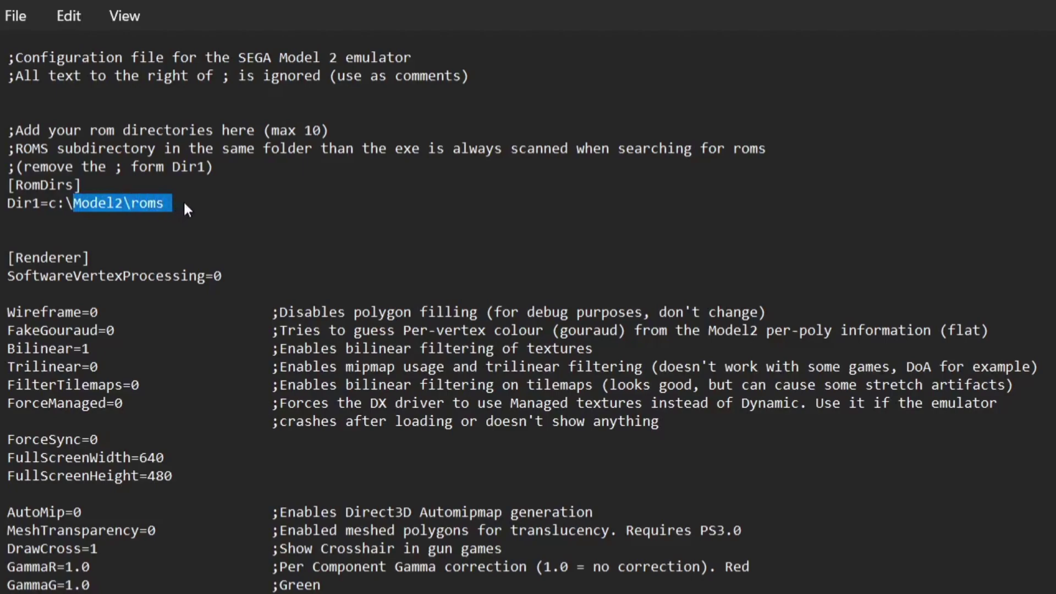
Replace the Dir1 path with the copied path of the Model 2\Games folder, without quotation marks or a duplicated drive prefix.
key("BackSpace")
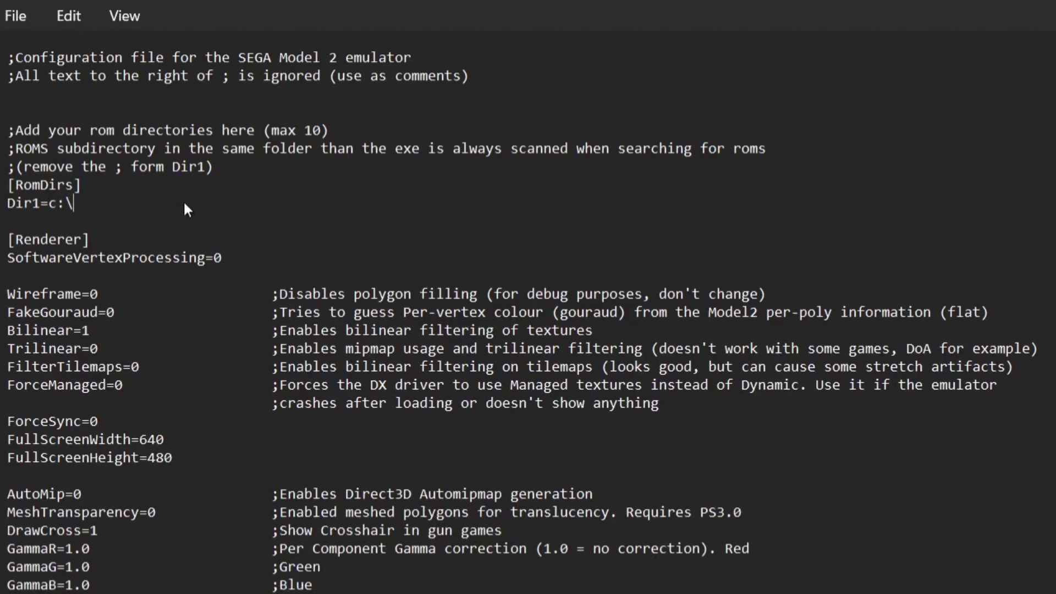
key("ctrl+v")
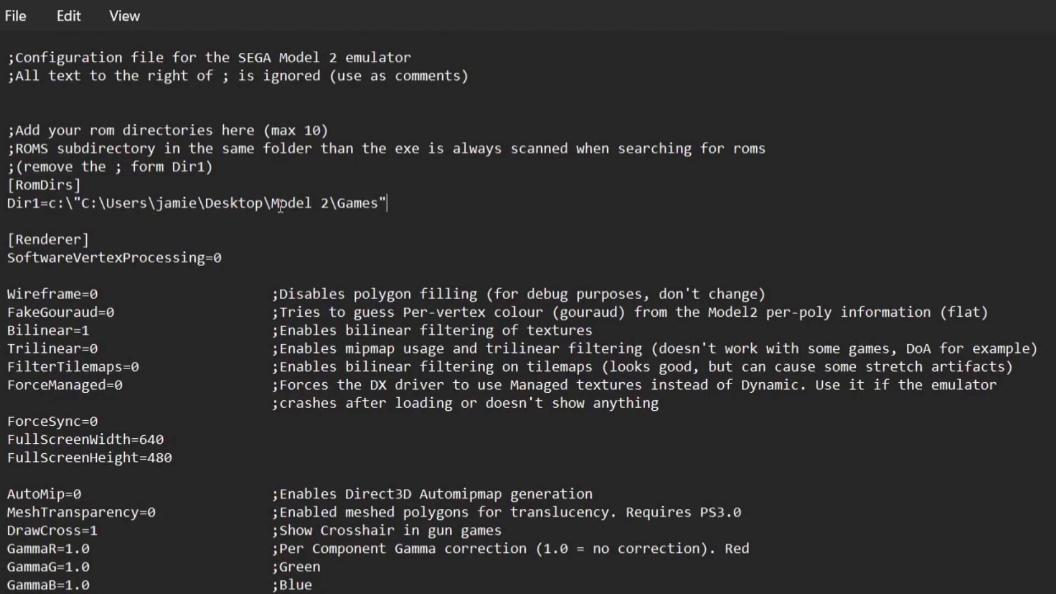
key("BackSpace")
left_click(99, 202)
key("BackSpace")
key("BackSpace")
key("BackSpace")
key("BackSpace")
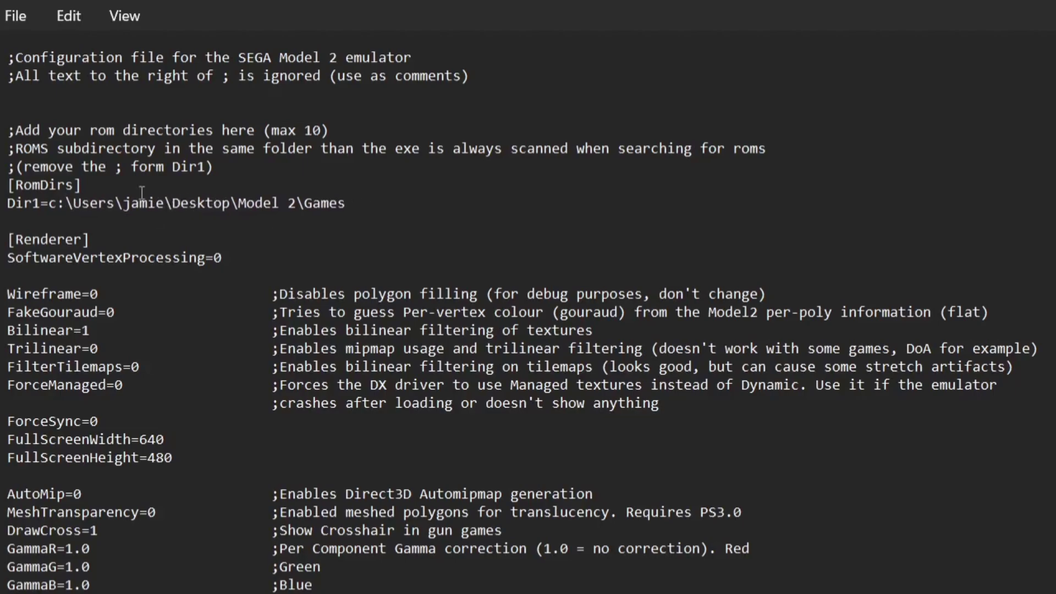
left_click_drag(6, 202, 258, 203)
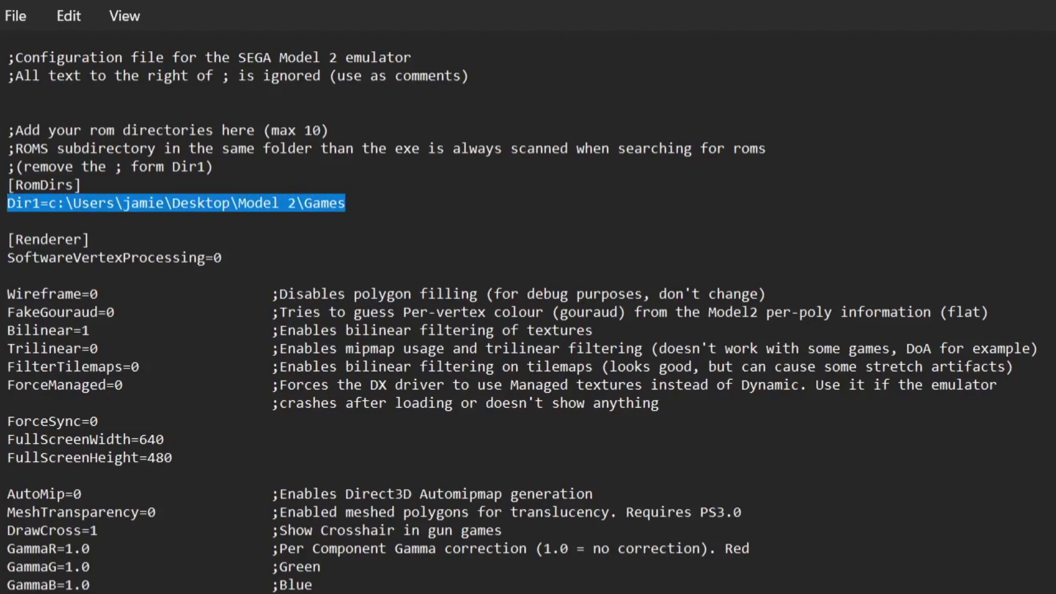
Set XInput to 1 in the [Input] section to enable support for Xbox 360 compatible controllers.
scroll(528, 308, "down", 5)
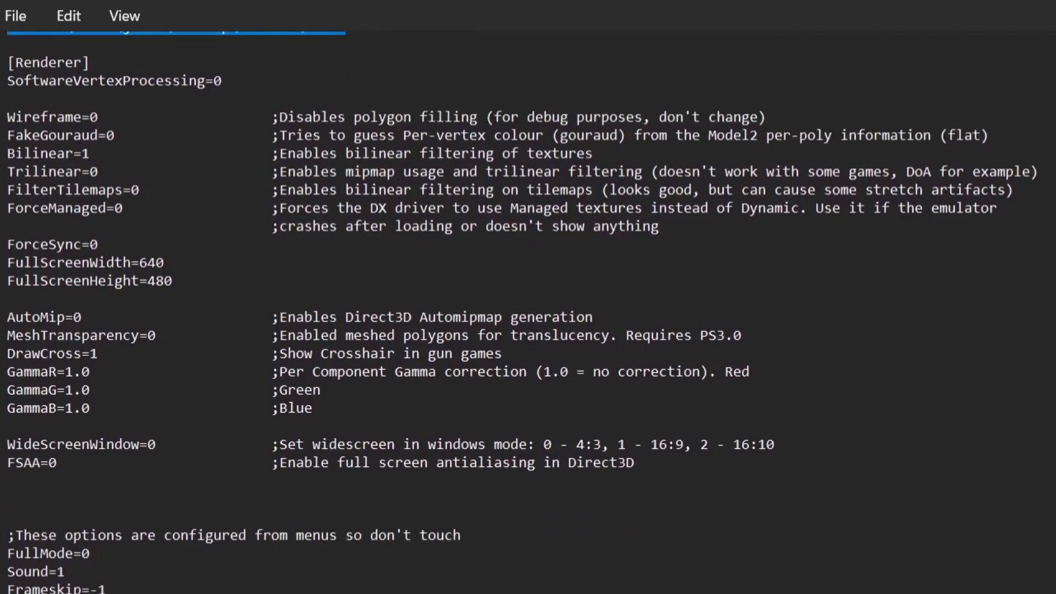
scroll(528, 308, "down", 1)
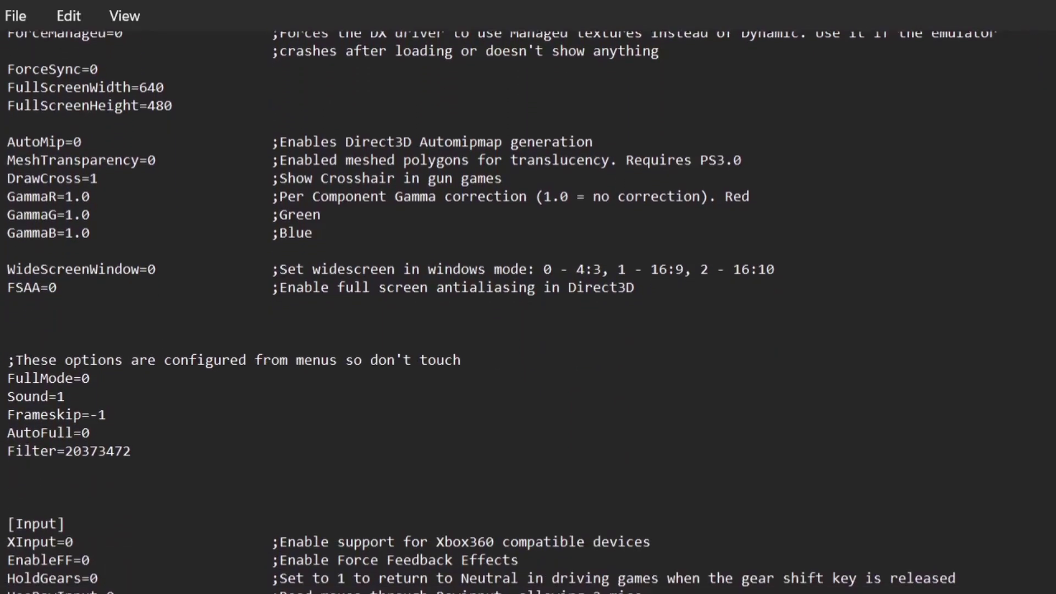
scroll(727, 368, "down", 2)
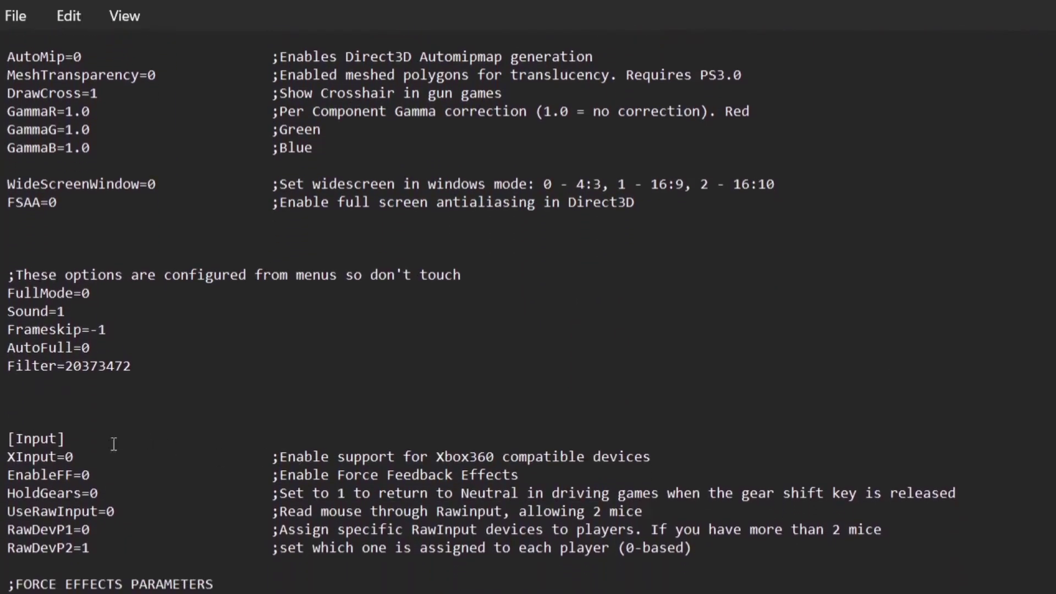
left_click(82, 457)
key("BackSpace")
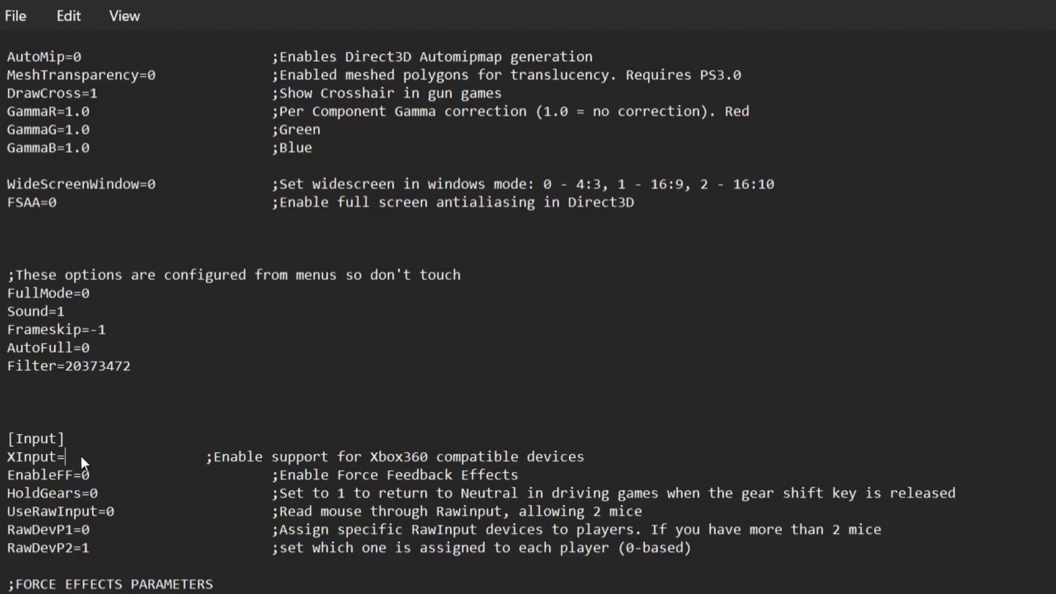
type("1")
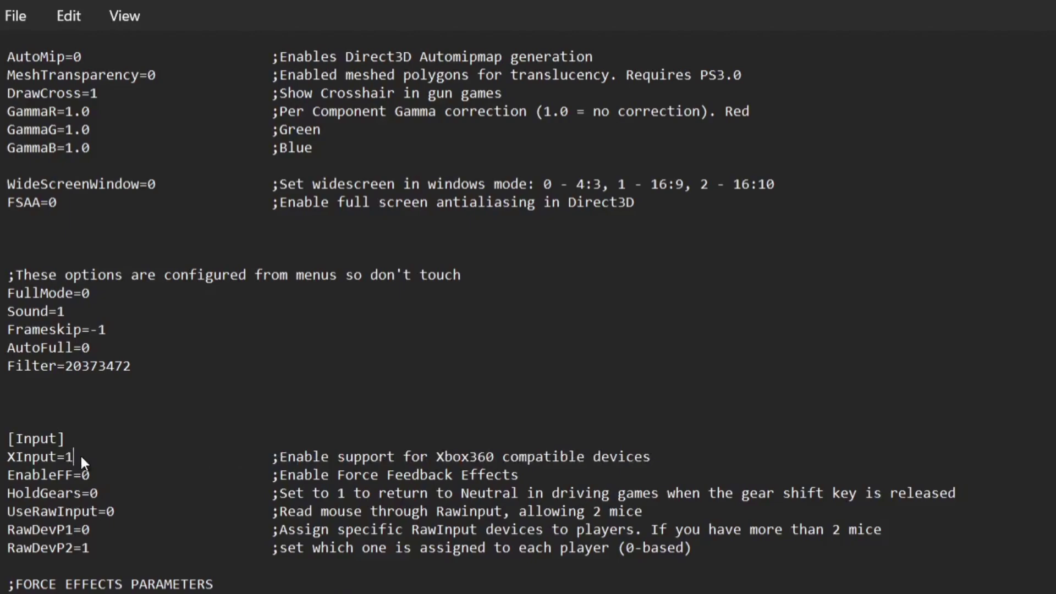
Save EMULATOR.INI and close both Notepad and the Model 2 folder window.
scroll(80, 454, "up", 8)
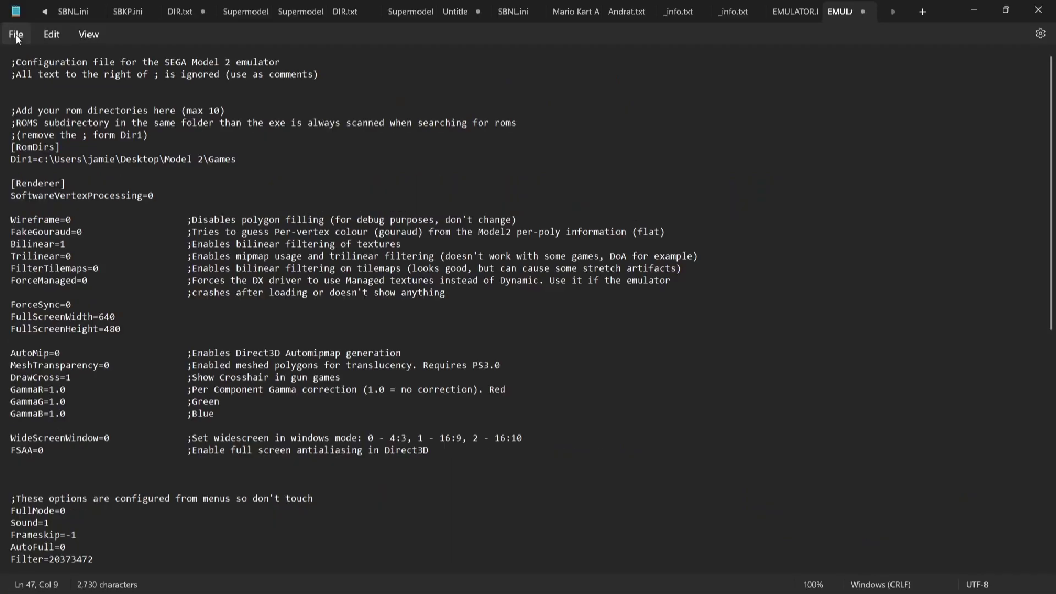
left_click(17, 37)
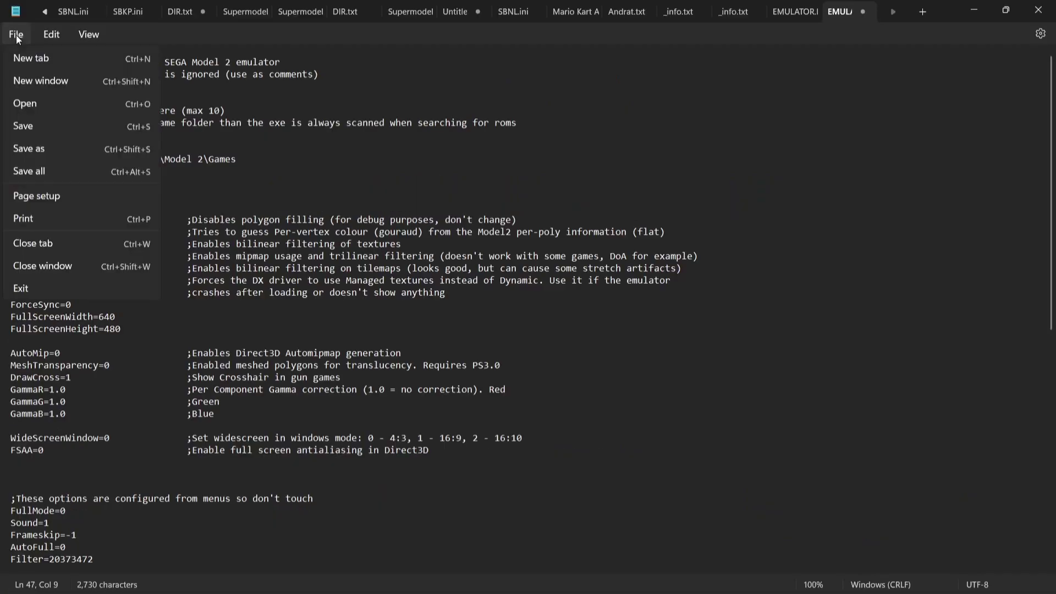
left_click(32, 129)
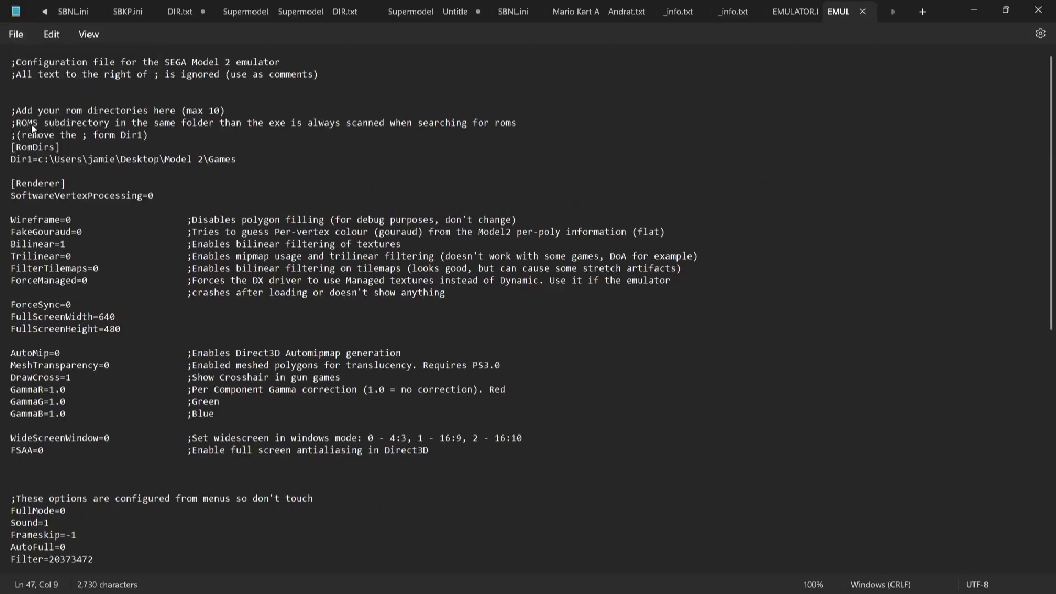
left_click(1052, 7)
key("alt+F4")
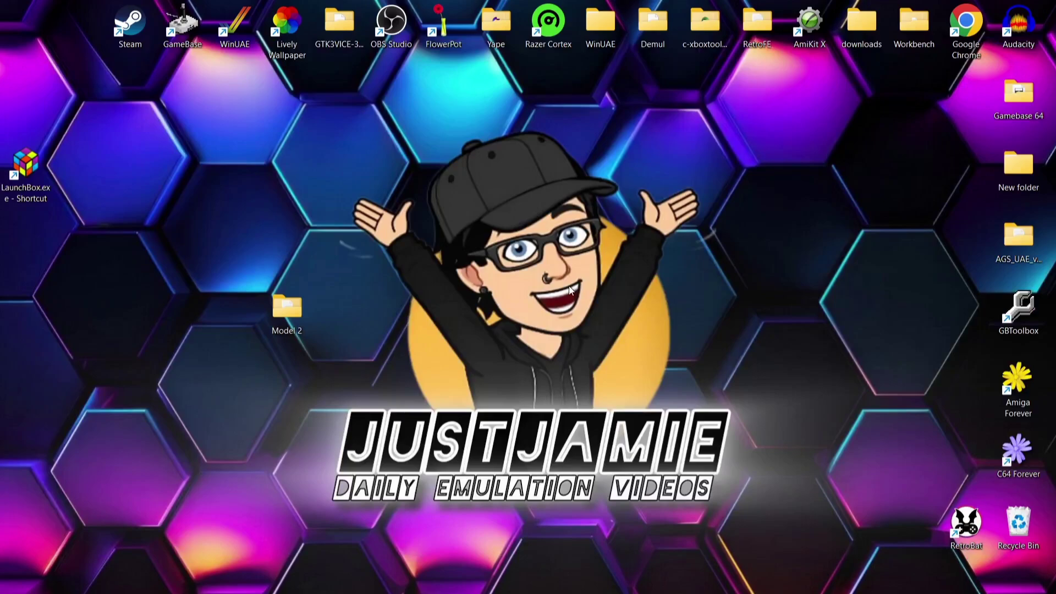
Switch to LaunchBox and start the Import ROMs from Files wizard, continuing past its welcome page.
double_click(34, 186)
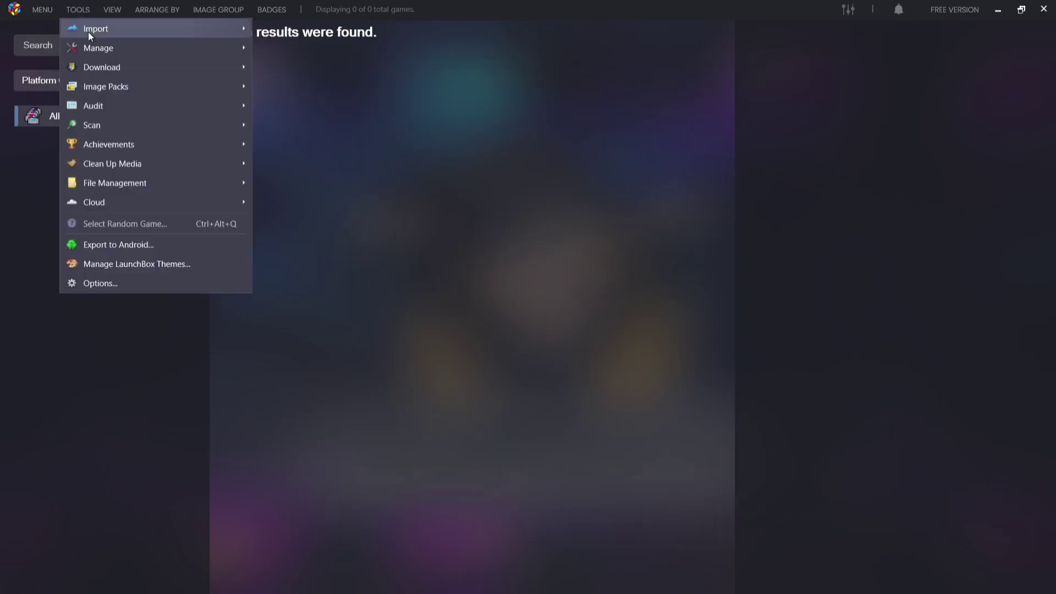
mouse_move(88, 31)
left_click(353, 23)
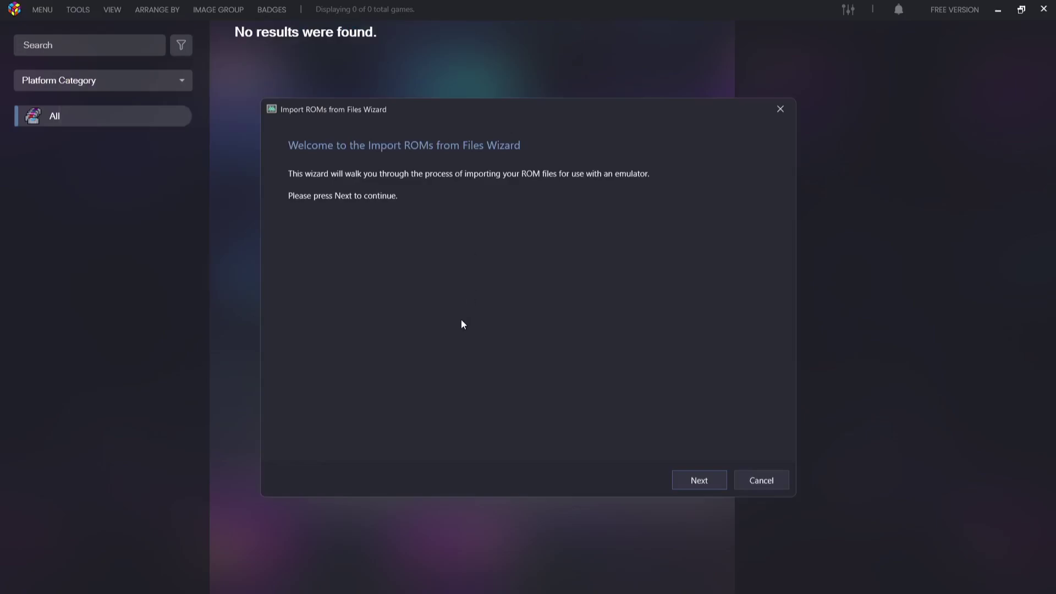
left_click(695, 482)
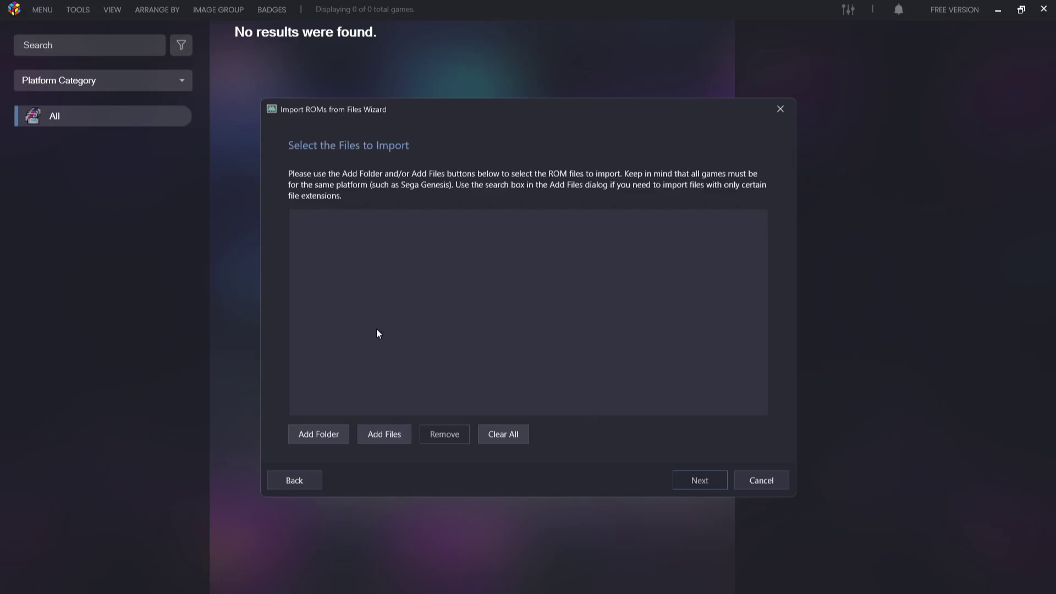
Add the Games folder inside Desktop\Model 2 as the ROM source and continue to the platform choice.
left_click(328, 435)
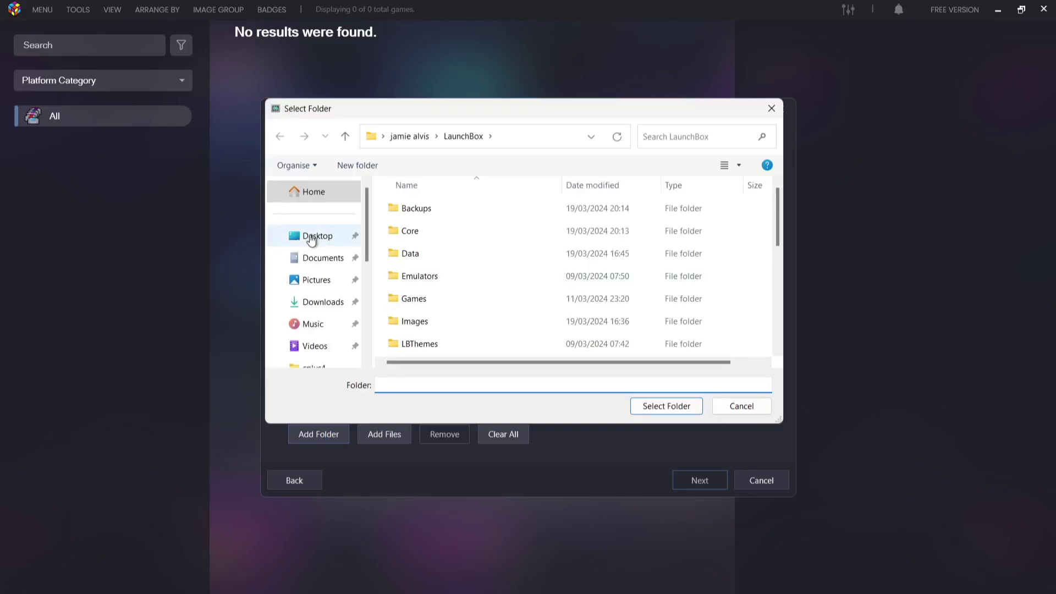
left_click(312, 238)
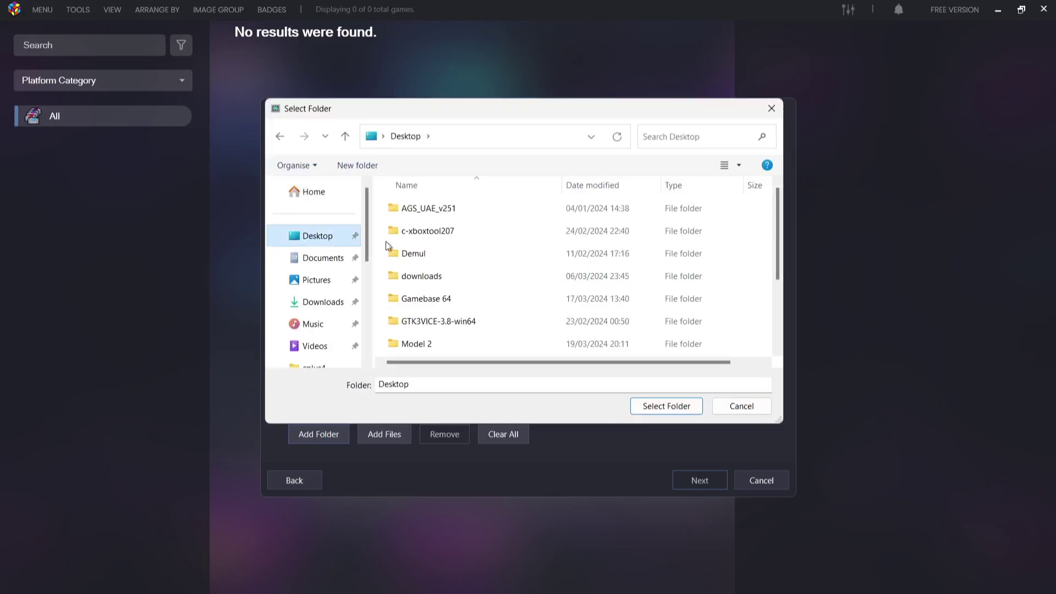
double_click(420, 344)
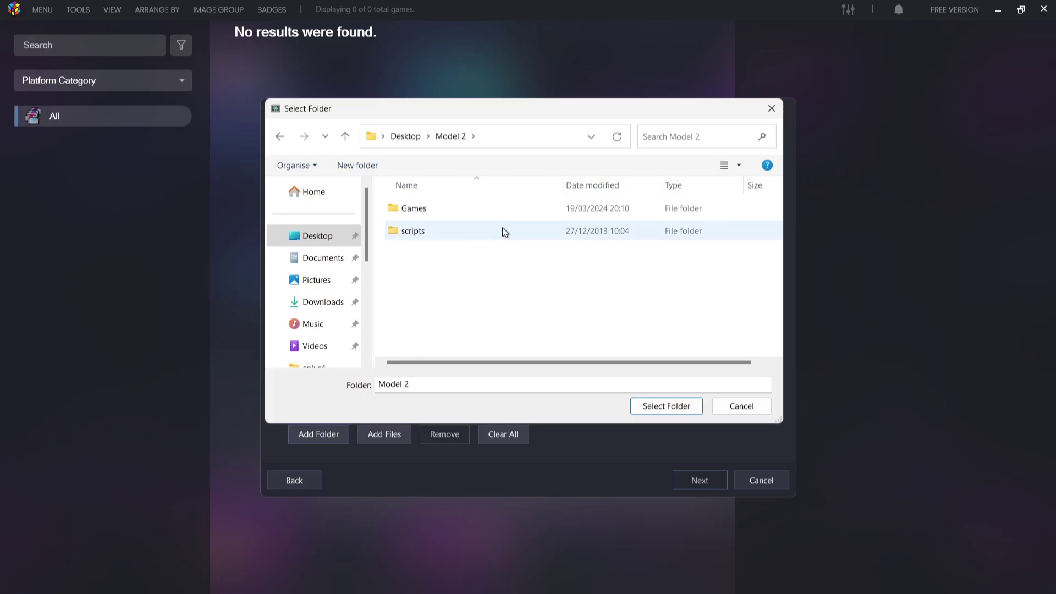
left_click(435, 213)
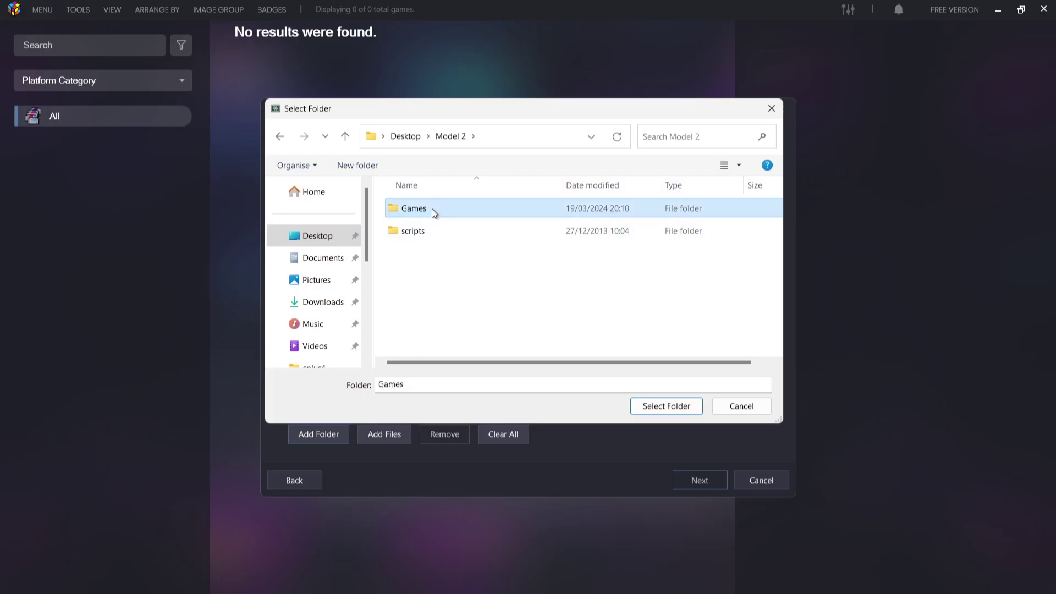
left_click(669, 406)
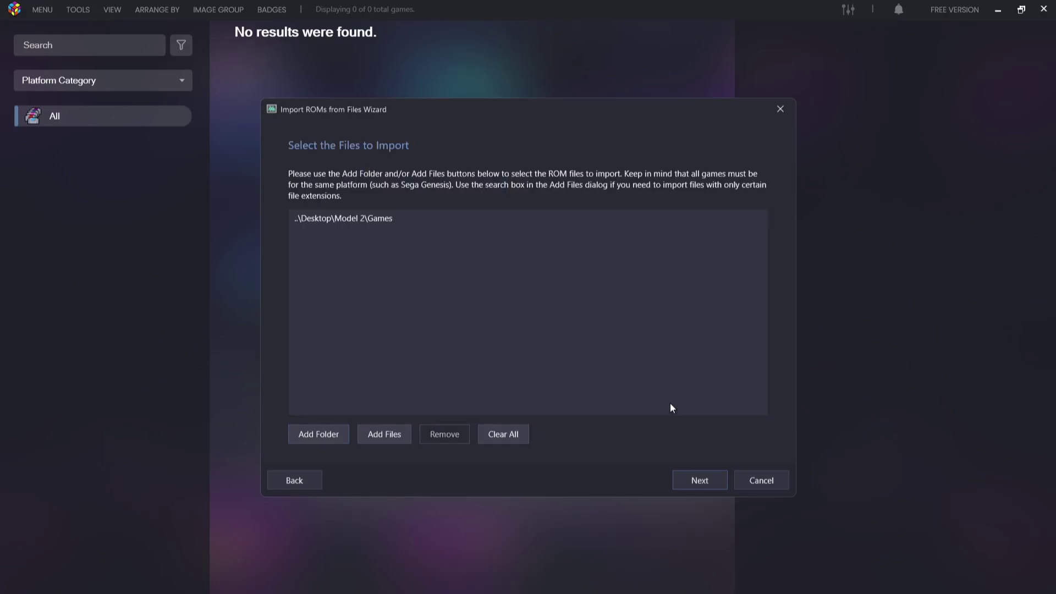
left_click(712, 485)
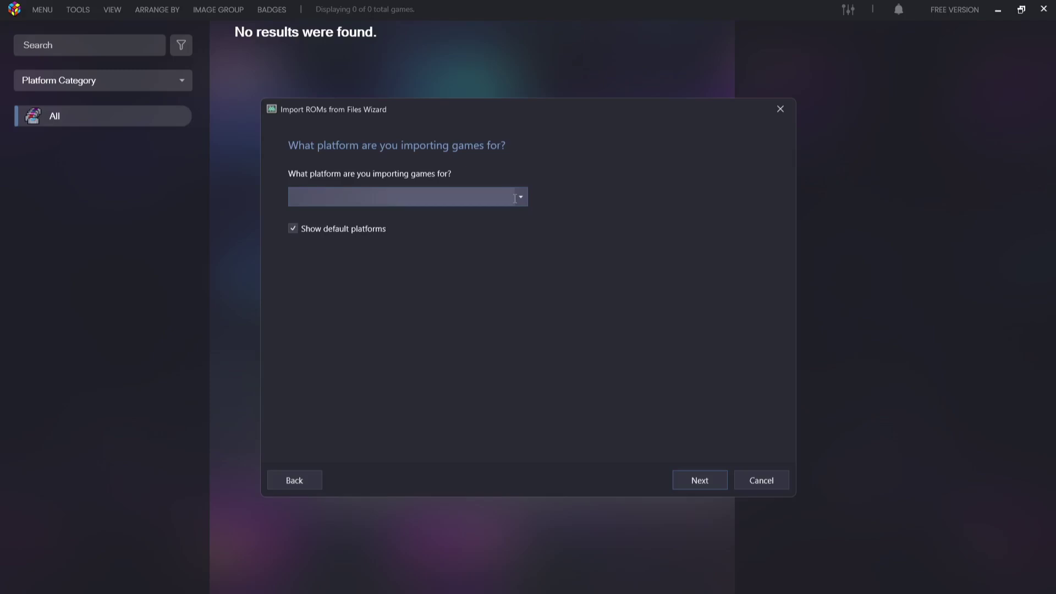
Set the platform for the imported games to Sega Model 2 and continue to the emulator choice.
type("Sega Model")
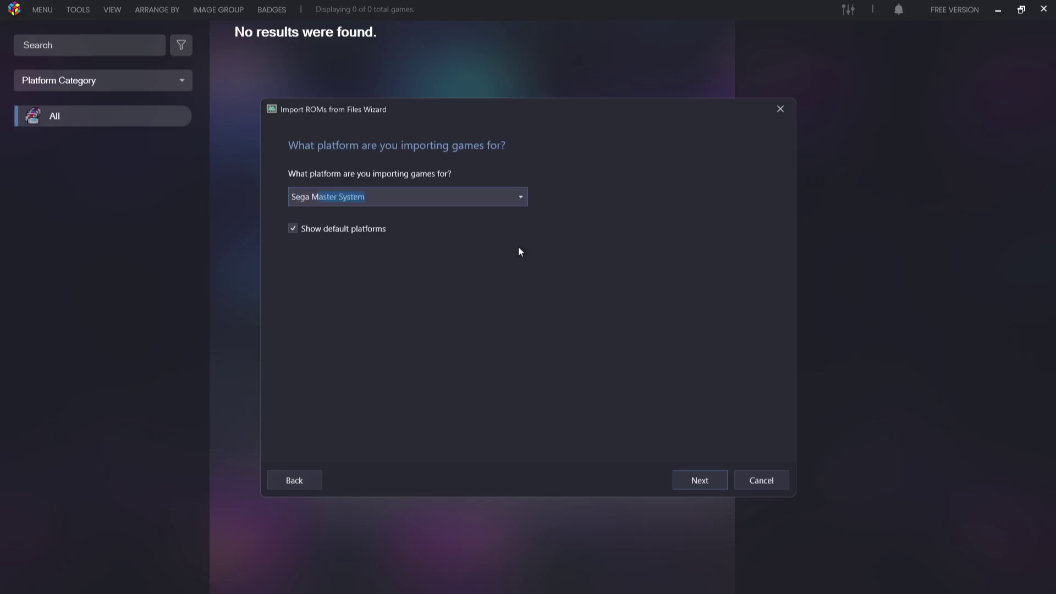
type(" 2")
key("Return")
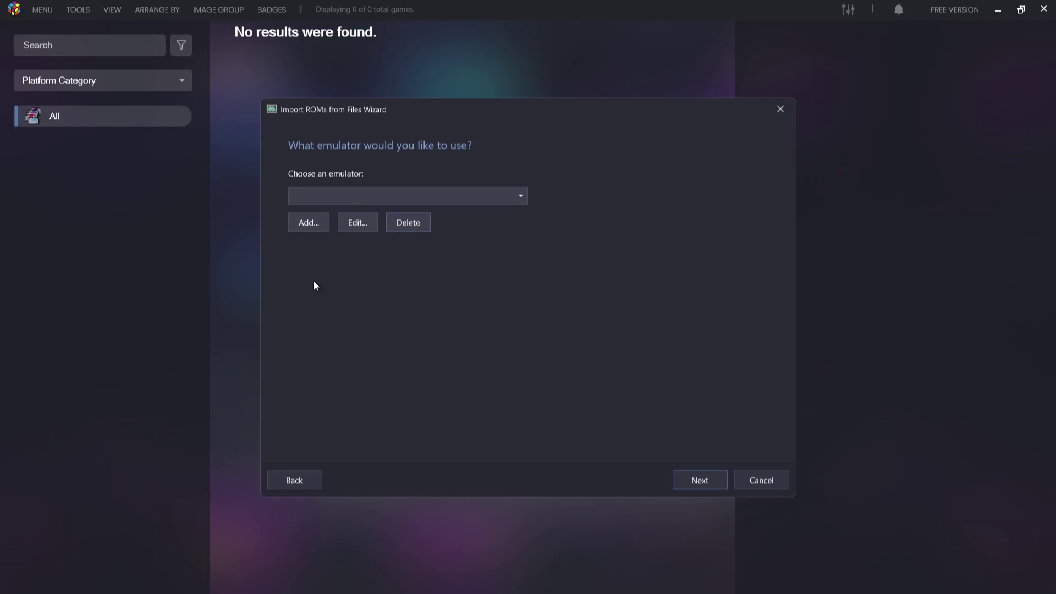
Add a new Sega Model 2 Emulator entry with EMULATOR.EXE from the Desktop\Model 2 folder as its application path.
left_click(312, 219)
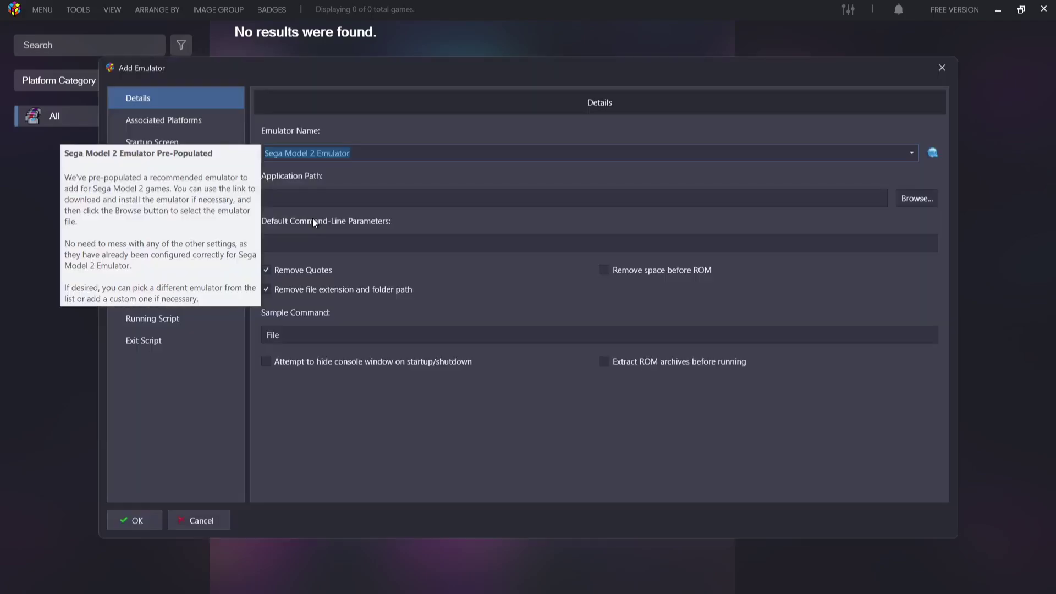
left_click(436, 151)
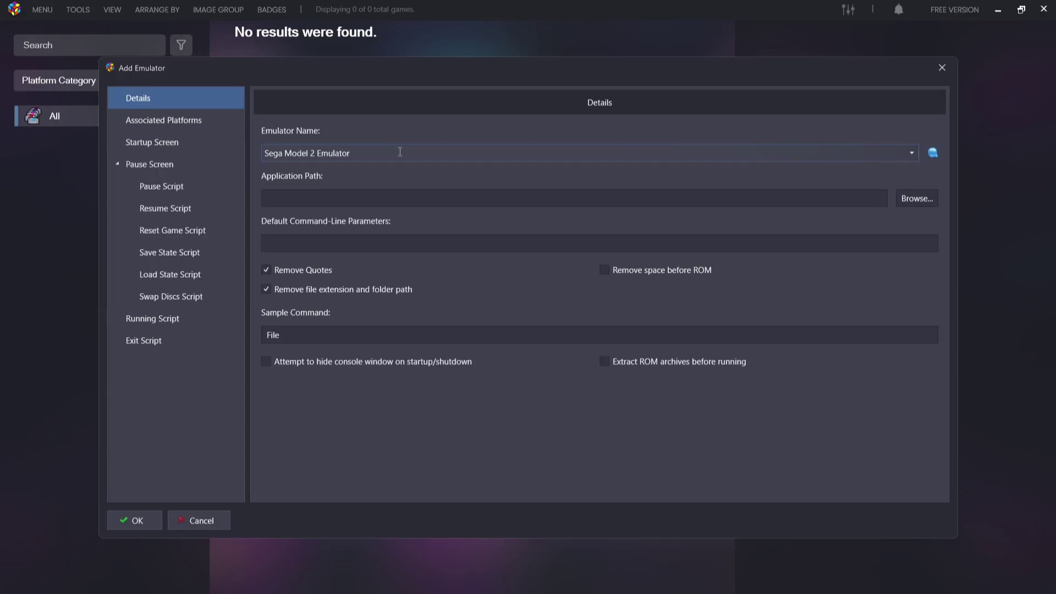
left_click(413, 197)
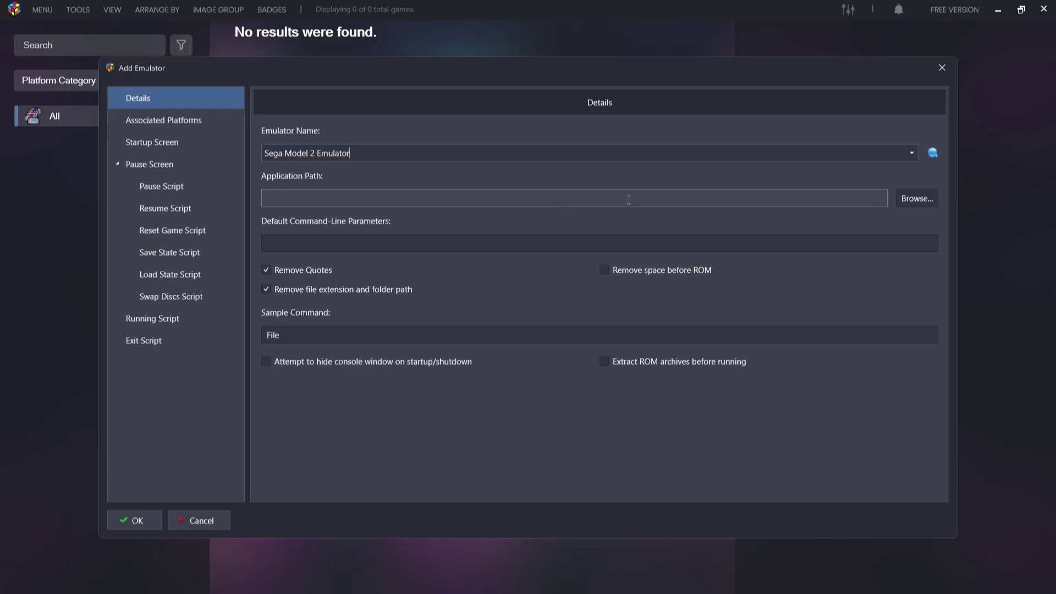
left_click(916, 198)
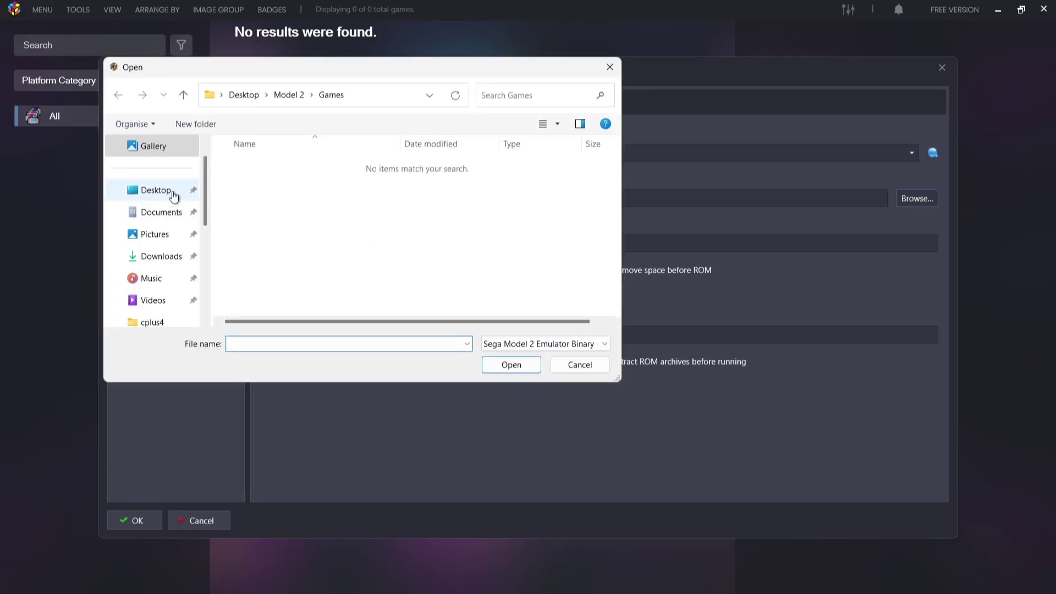
left_click(174, 195)
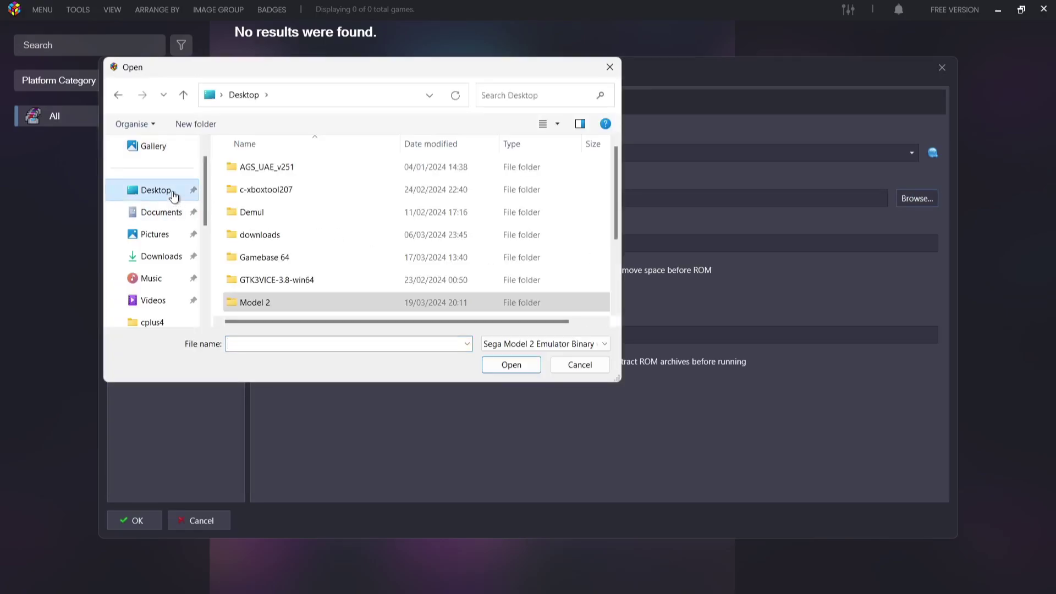
double_click(280, 302)
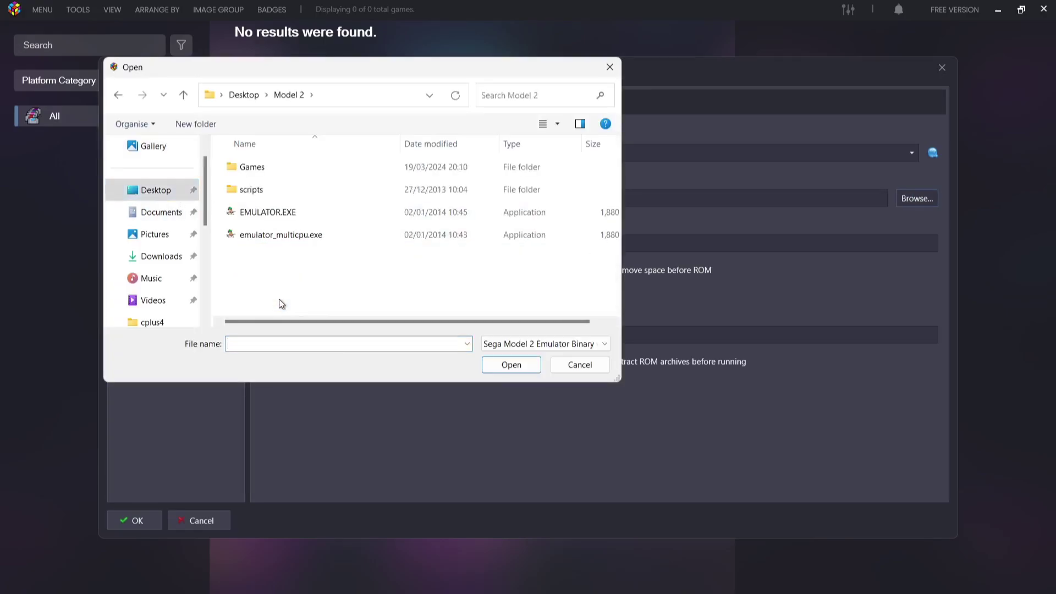
left_click(300, 216)
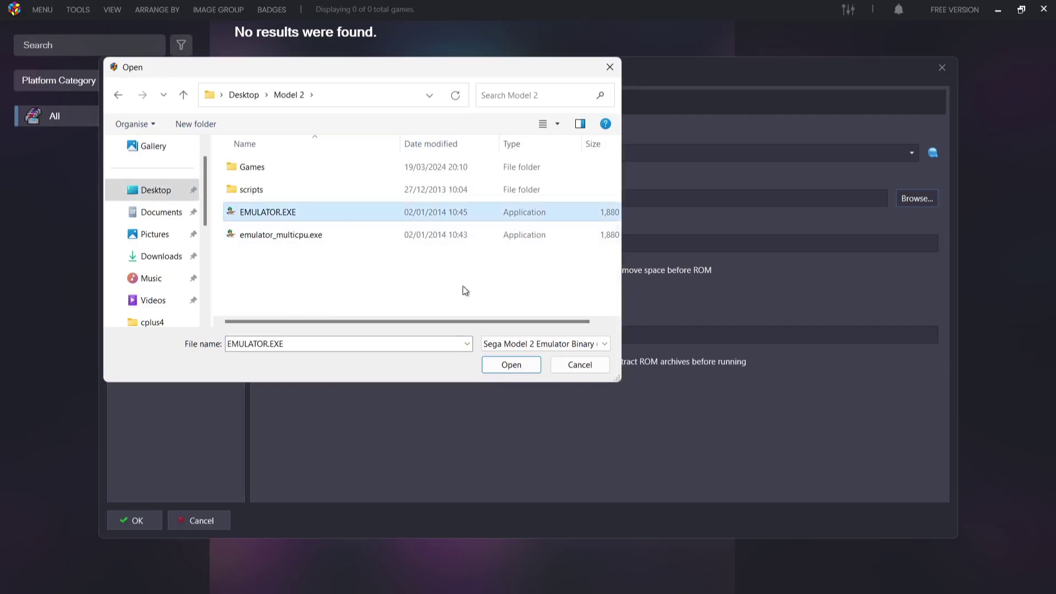
left_click(503, 367)
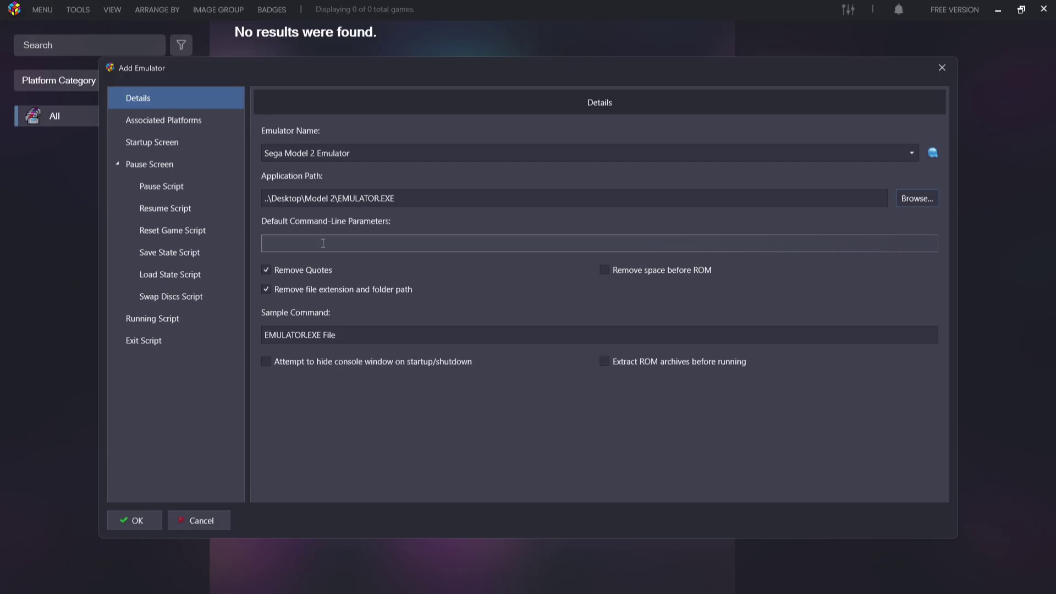
Set the emulator's default command-line parameters to --fullscreen and save the new emulator entry.
left_click(370, 243)
type("-")
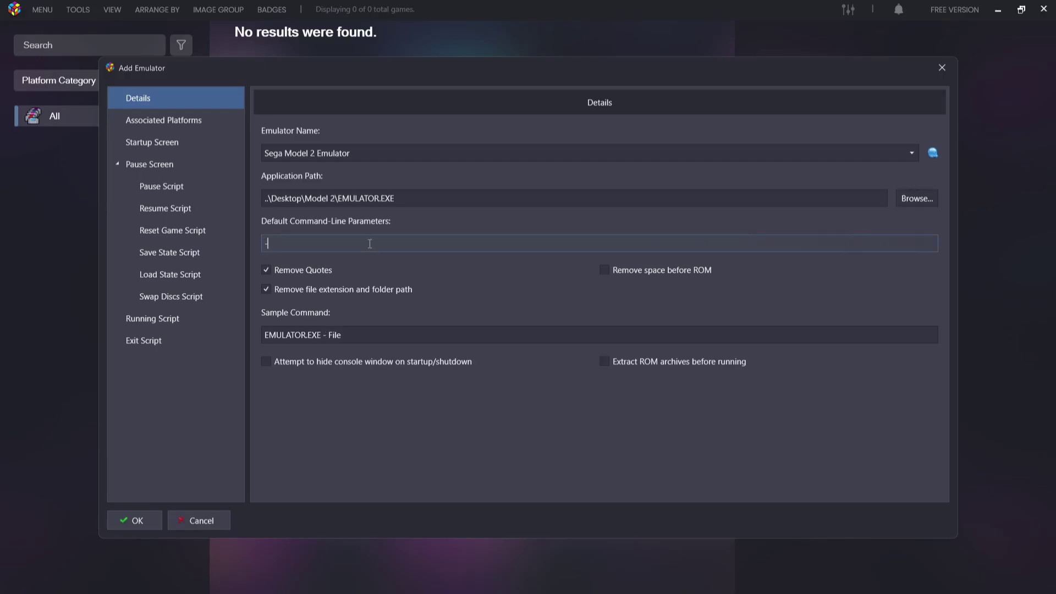
type("-fullscreen")
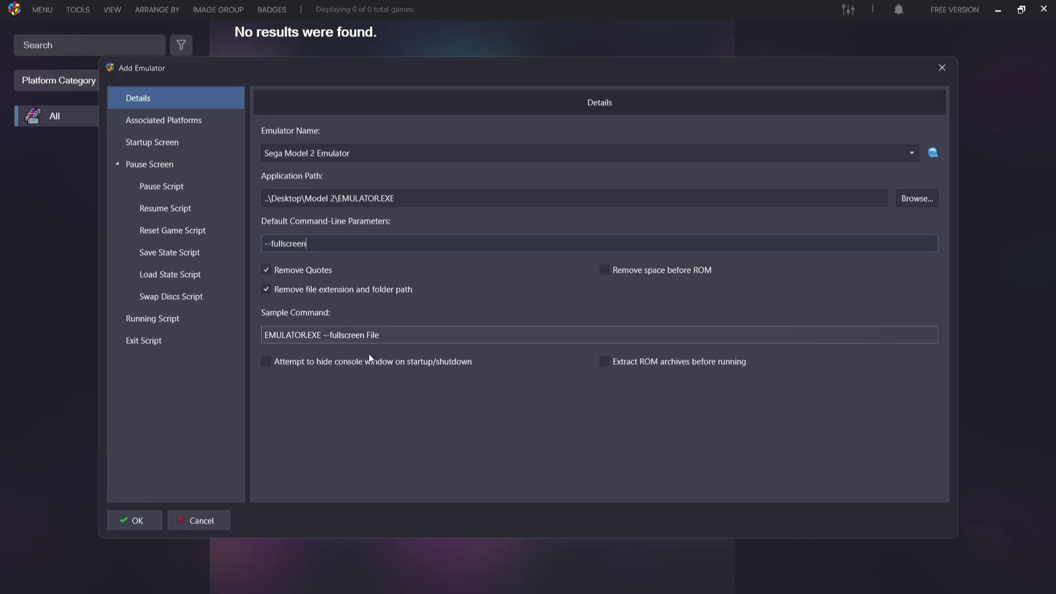
left_click(126, 519)
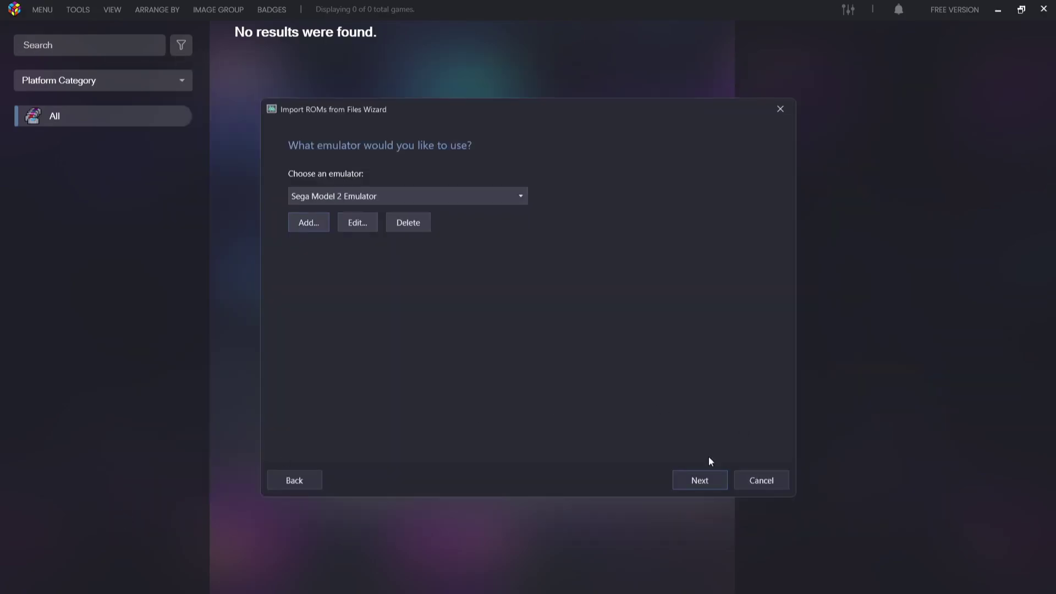
Continue with Sega Model 2 Emulator, use the ROM files in their current location, and proceed to the image download options.
left_click(703, 481)
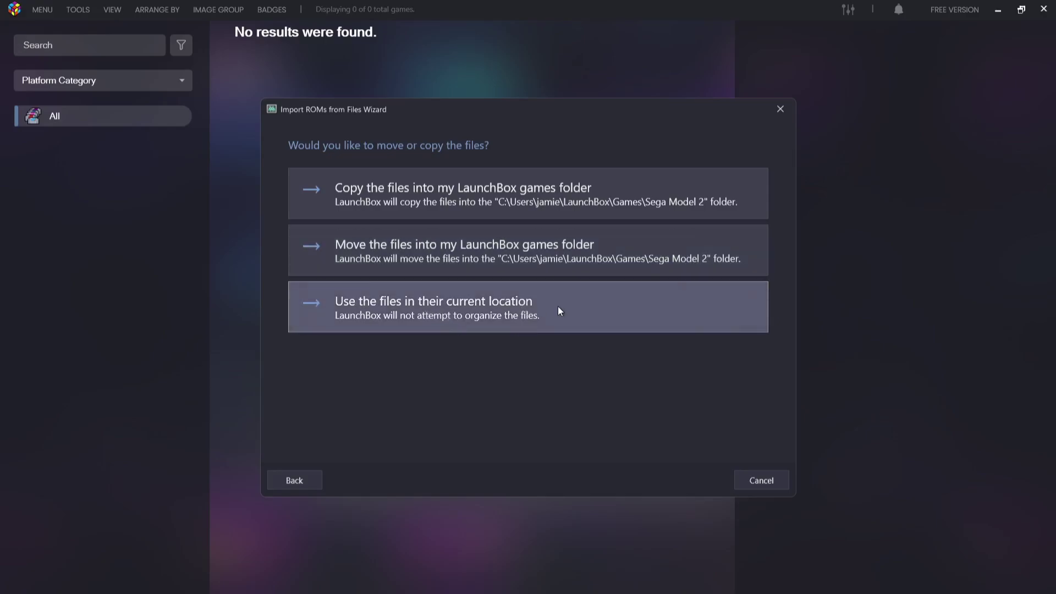
left_click(584, 314)
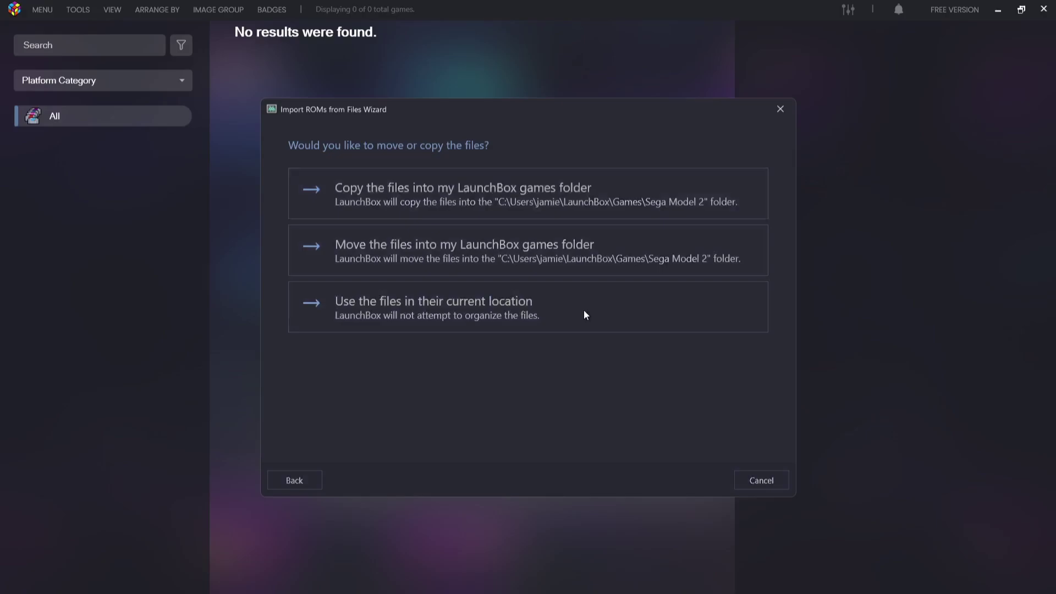
left_click(699, 480)
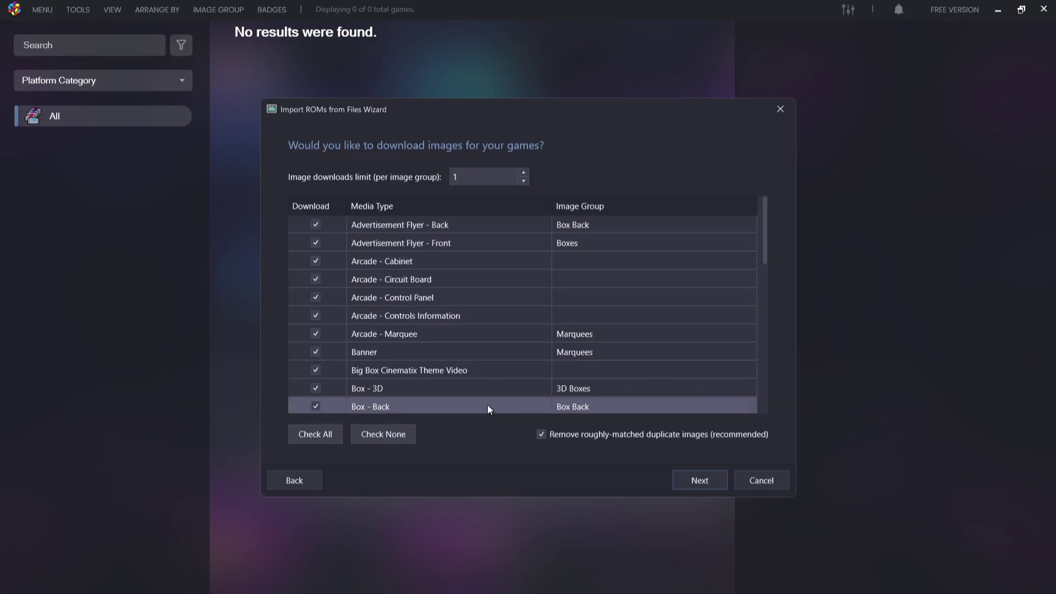
Clear every image type from the download list and try Box - 3D as the only selection.
left_click(394, 435)
left_click(316, 389)
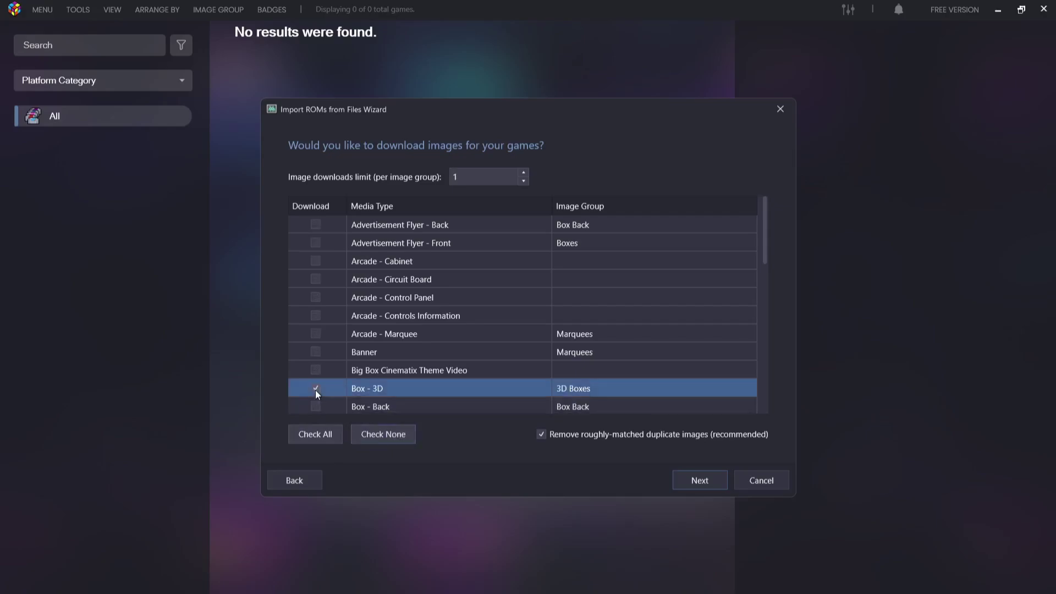
left_click(315, 389)
Skip configuring EmuMovies, keep the default custom import options, and finish importing the scanned Sega Model 2 games.
left_click(692, 484)
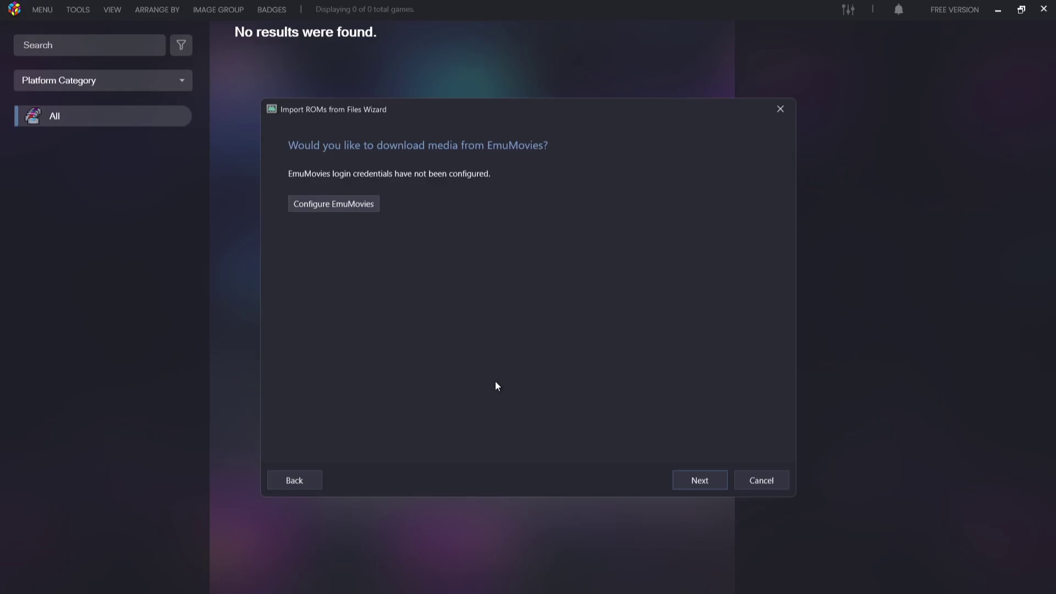
left_click(713, 480)
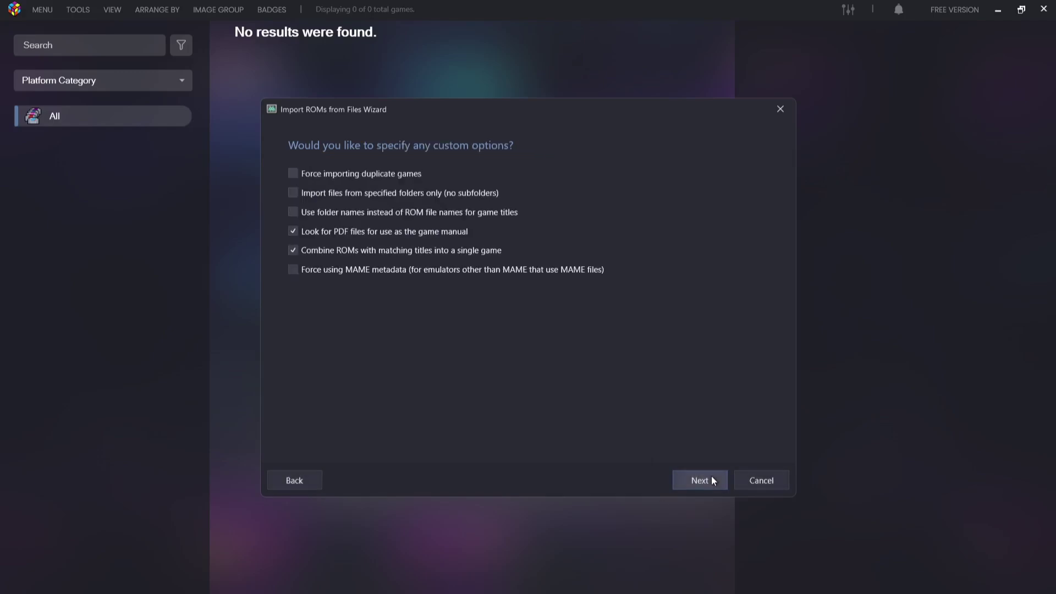
left_click(713, 481)
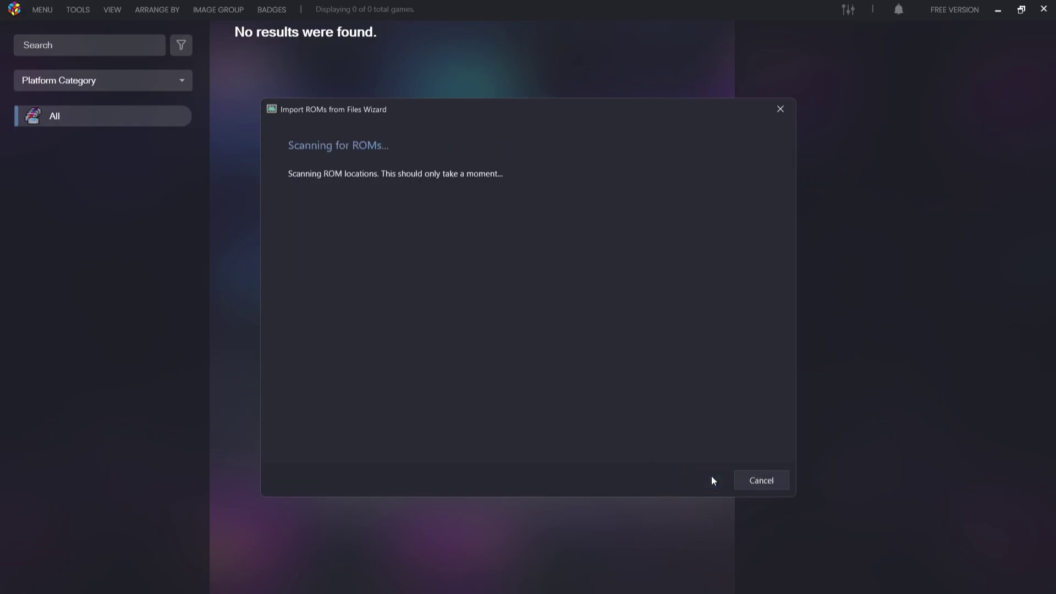
left_click(502, 230)
left_click(504, 244)
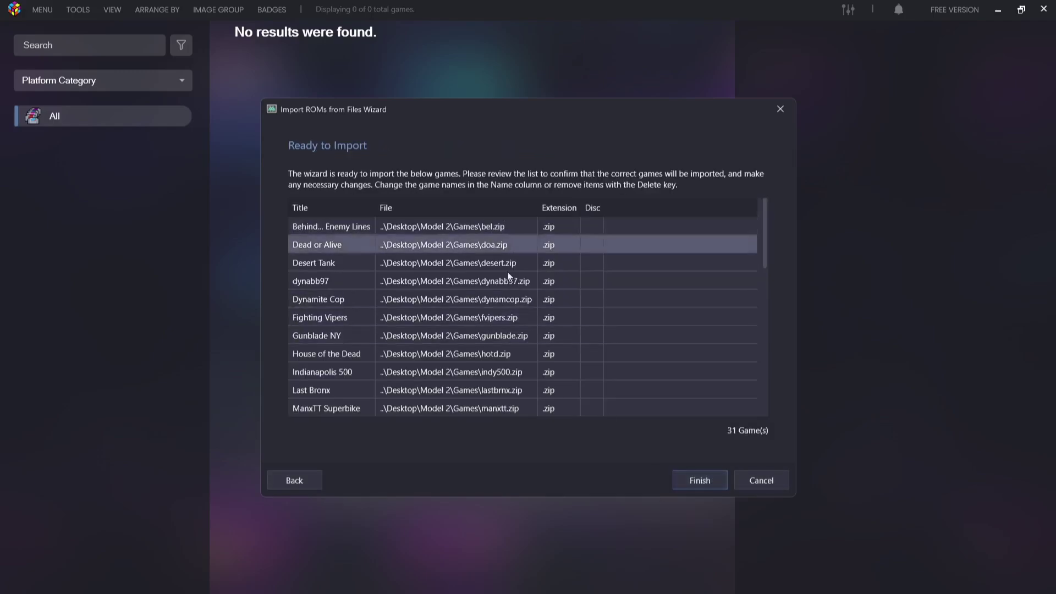
left_click(506, 369)
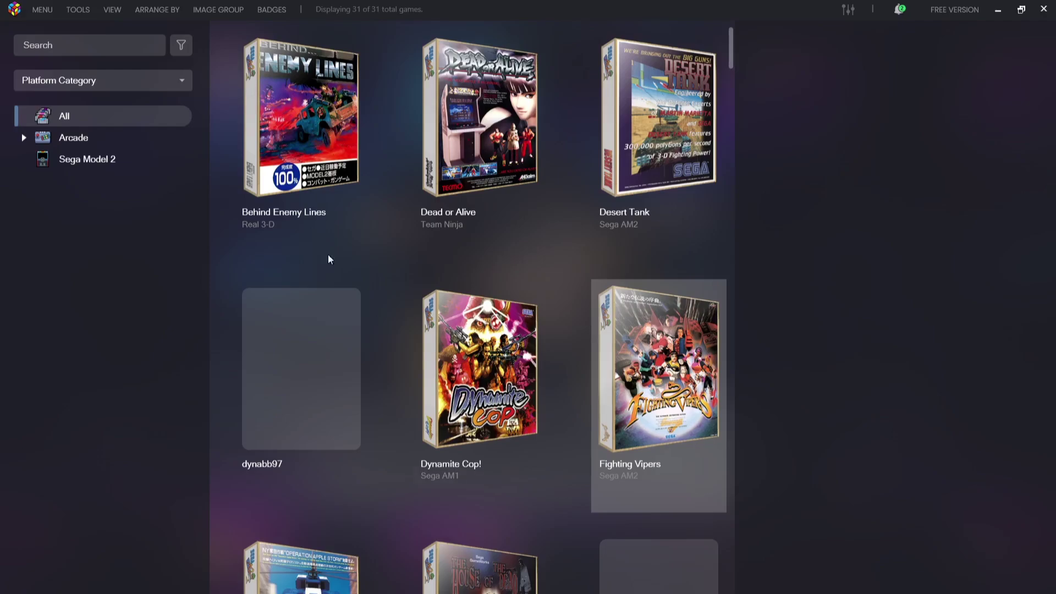
Set the image group to Boxes and browse the games of the Sega Model 2 platform.
left_click(233, 11)
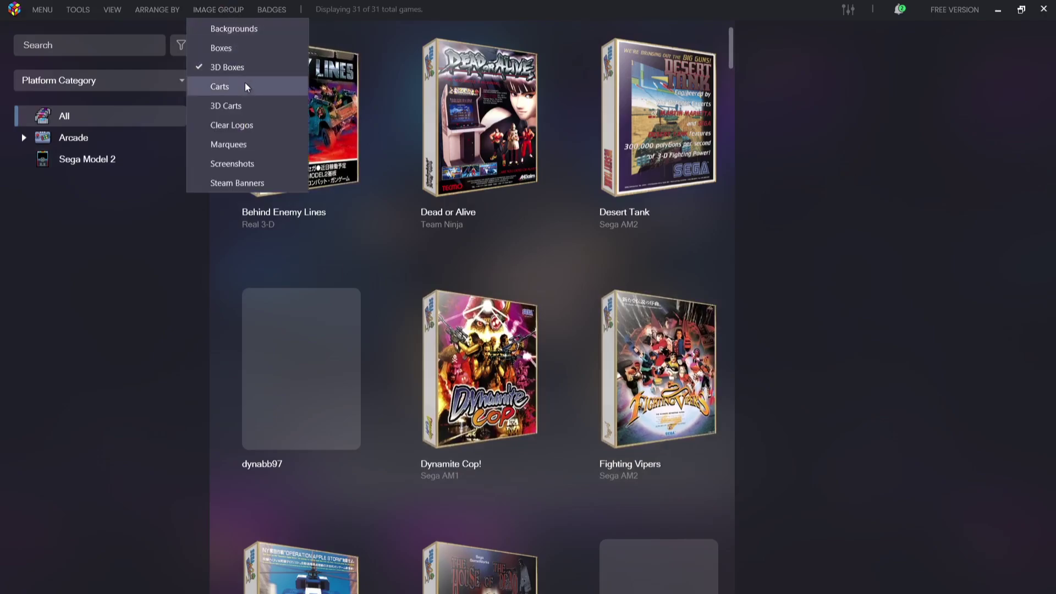
left_click(221, 49)
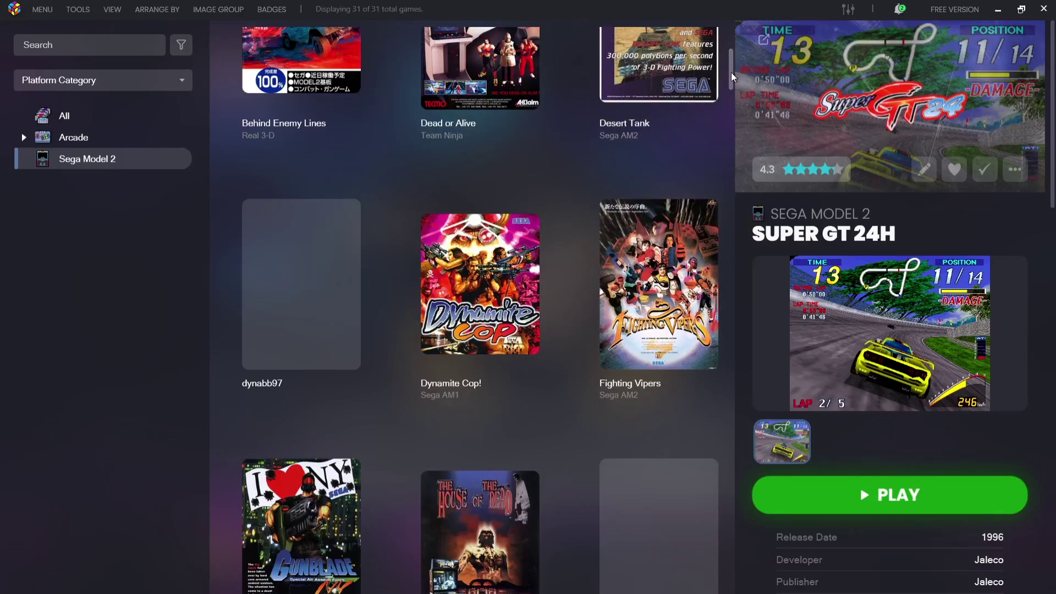
scroll(733, 121, "down", 2)
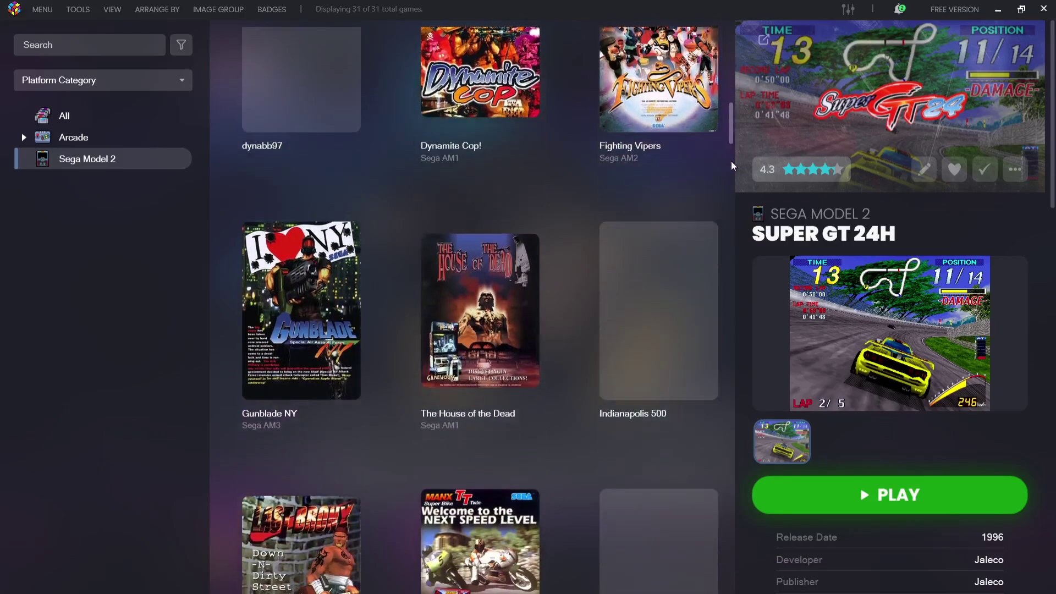
scroll(734, 124, "down", 2)
scroll(733, 144, "down", 2)
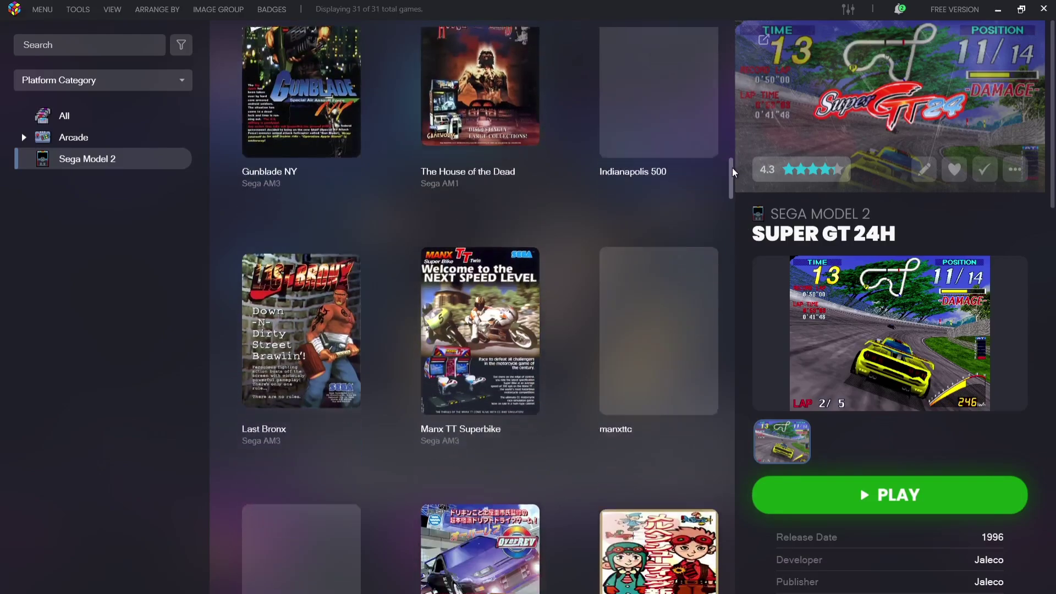
Launch Super GT 24h from the Sega Model 2 platform with Sega Model 2 Emulator.
left_click_drag(733, 204, 729, 309)
scroll(451, 392, "down", 4)
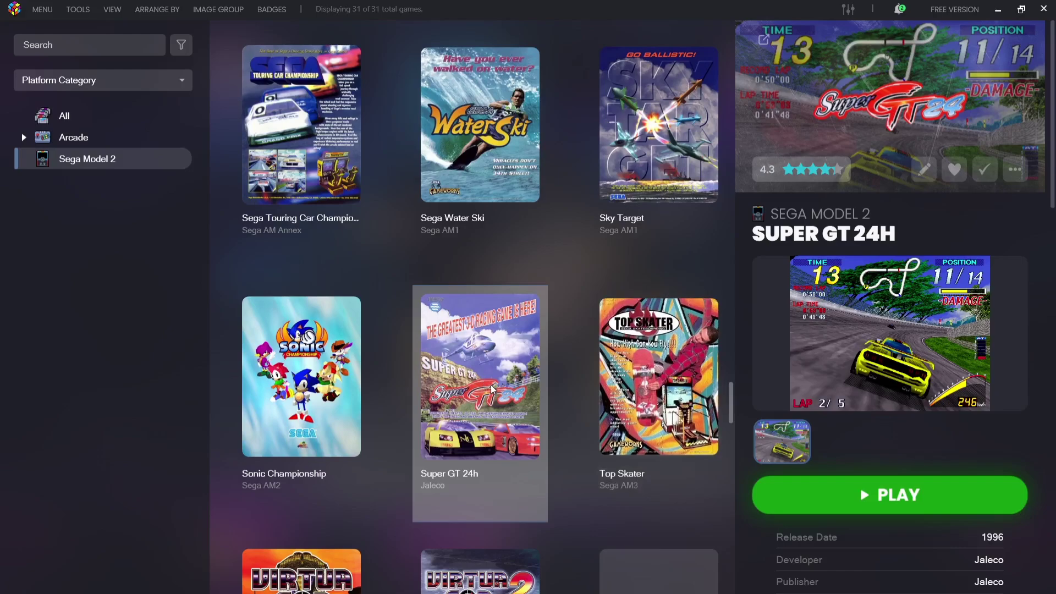
right_click(493, 390)
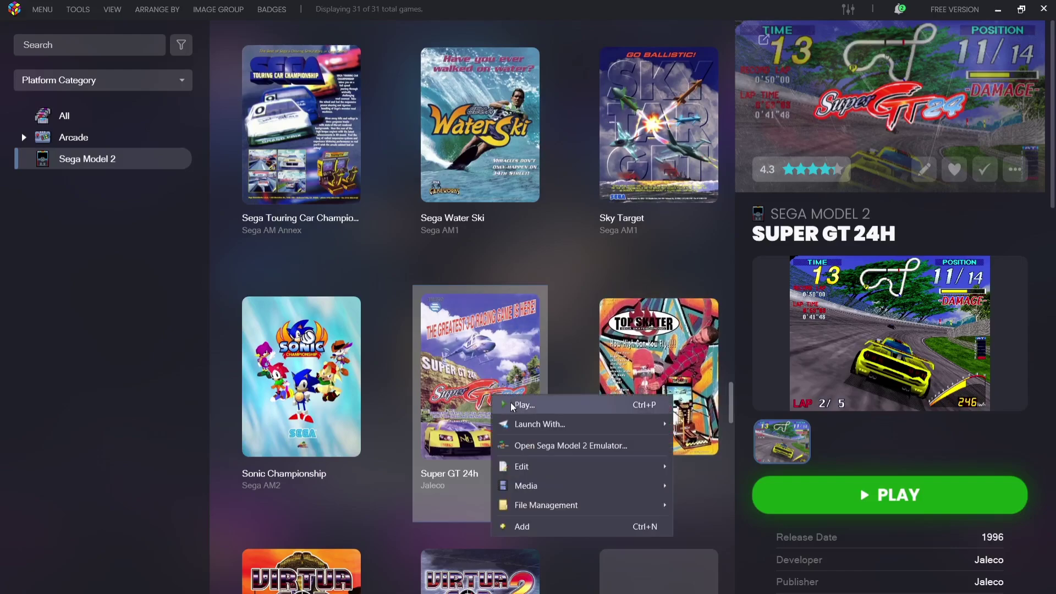
mouse_move(558, 425)
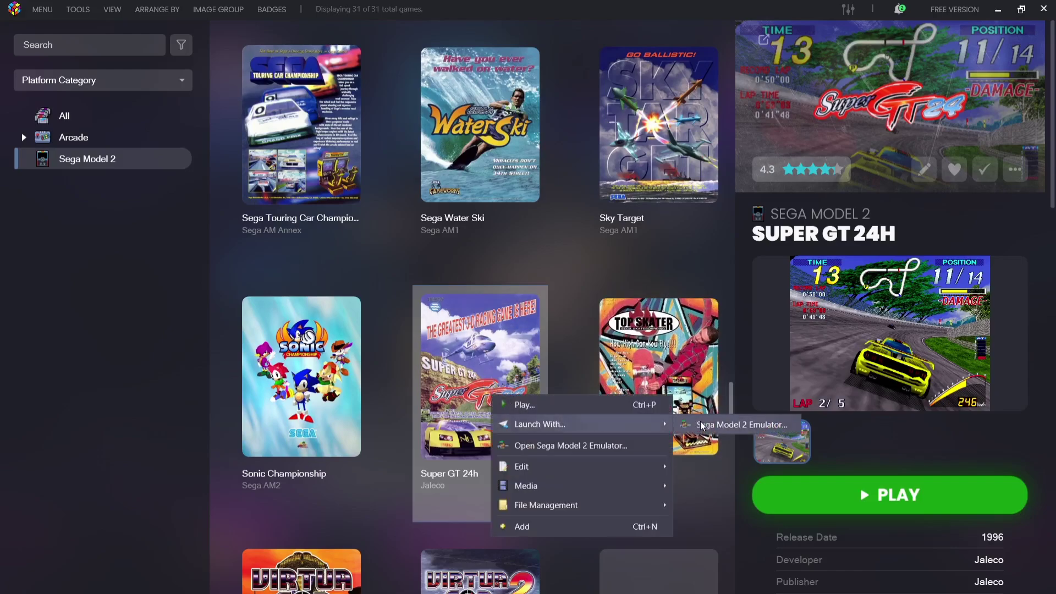
left_click(728, 426)
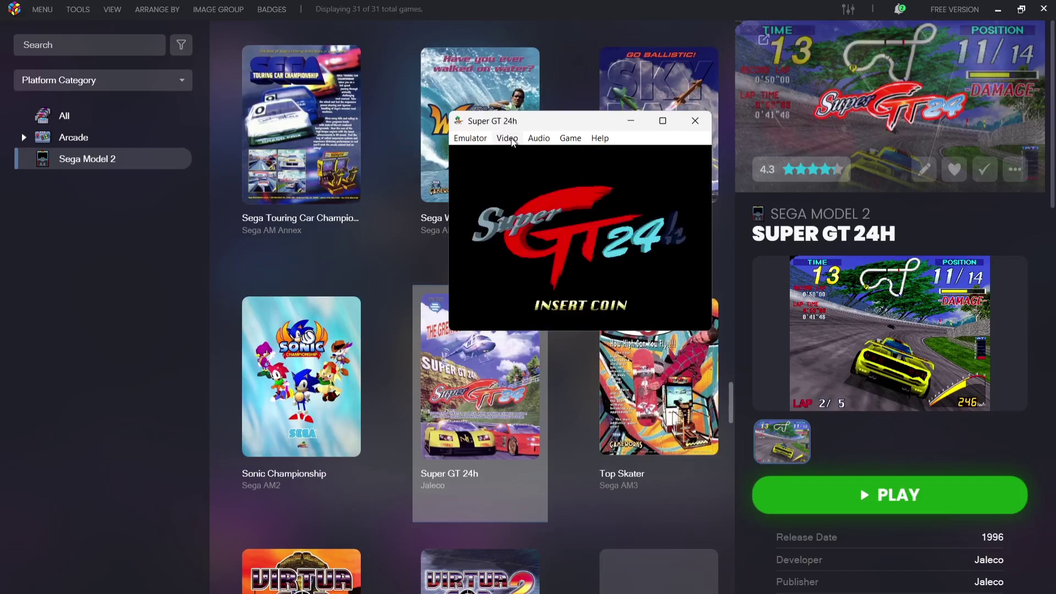
In the game's controls configuration, map Up, Down, Left and Right to Joy 1 Up, Down, Left and Right.
left_click(515, 143)
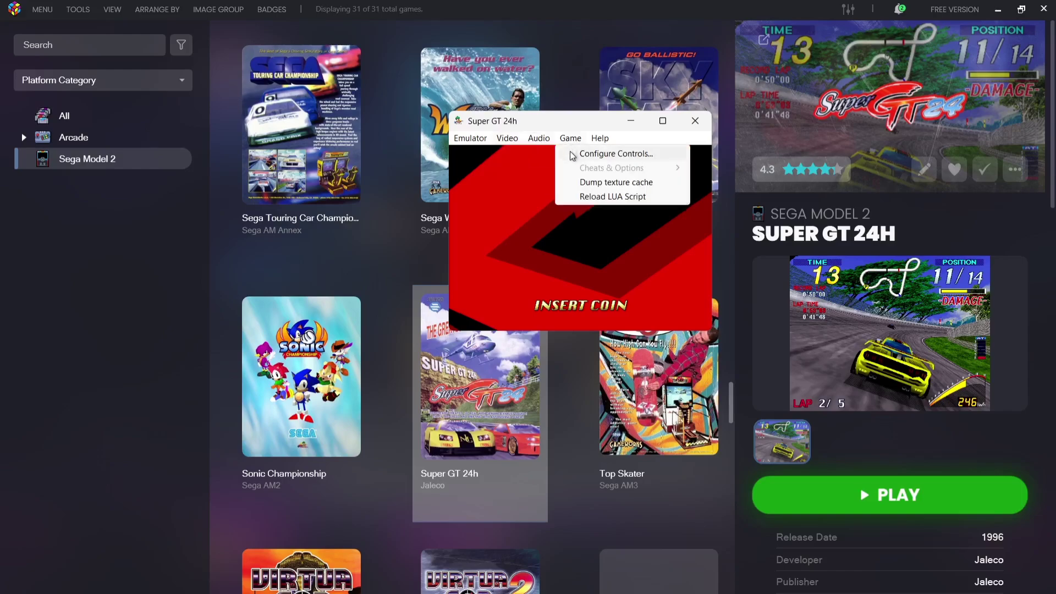
left_click(573, 154)
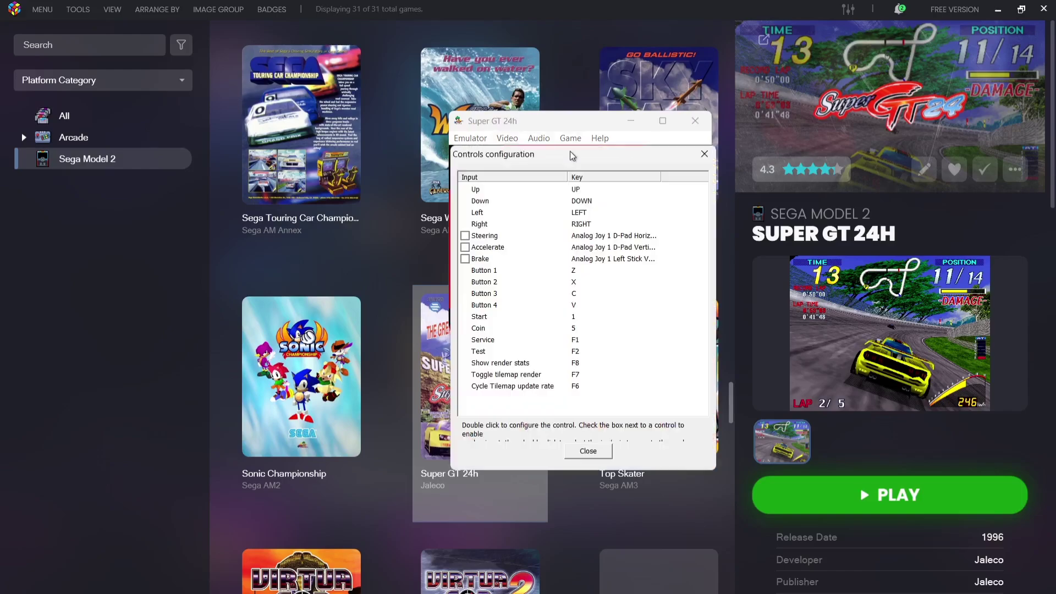
double_click(496, 191)
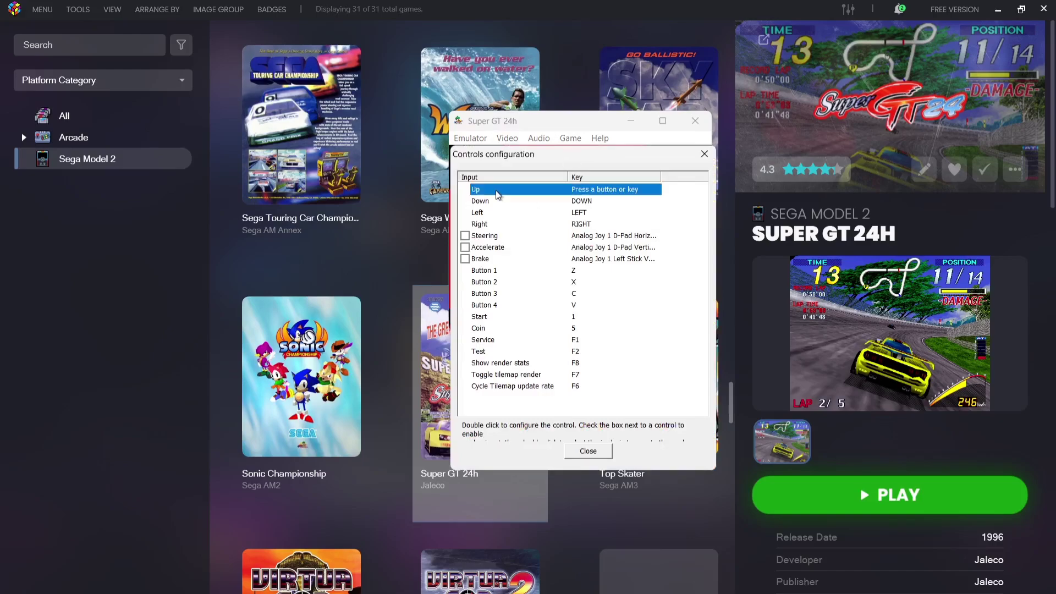
key("super")
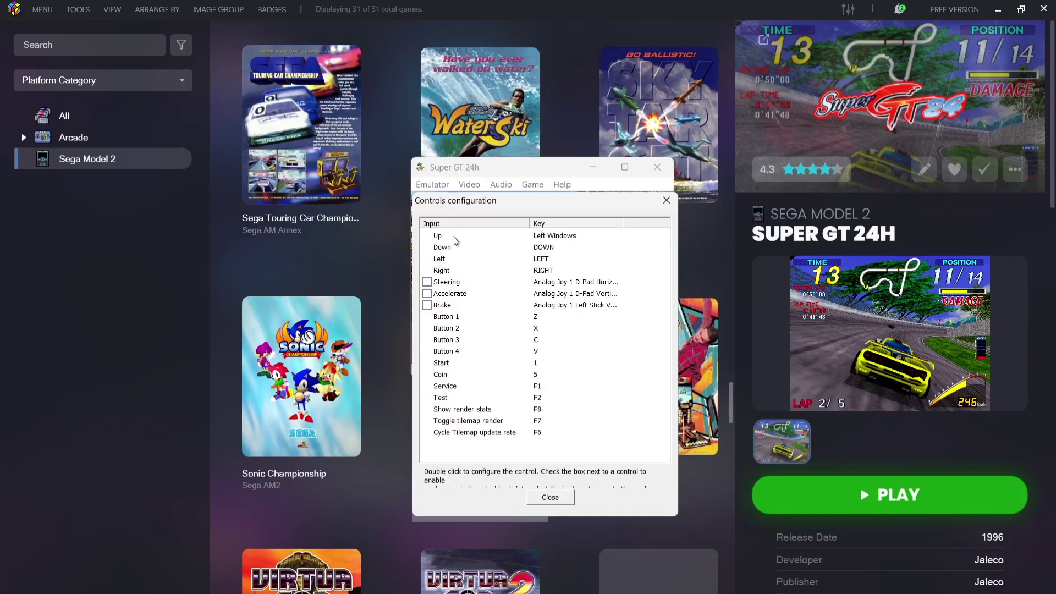
double_click(455, 236)
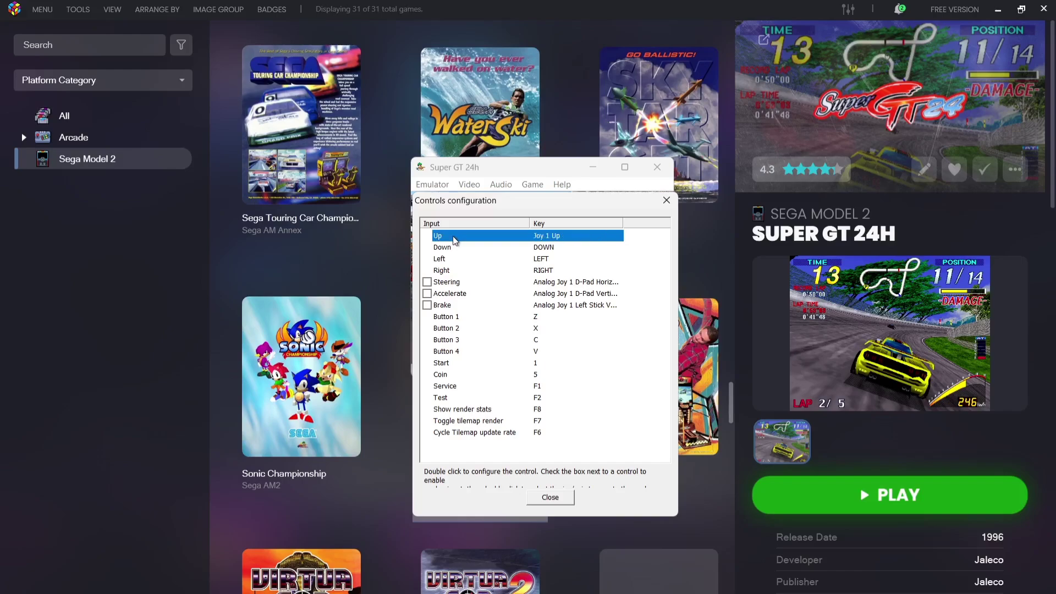
double_click(457, 248)
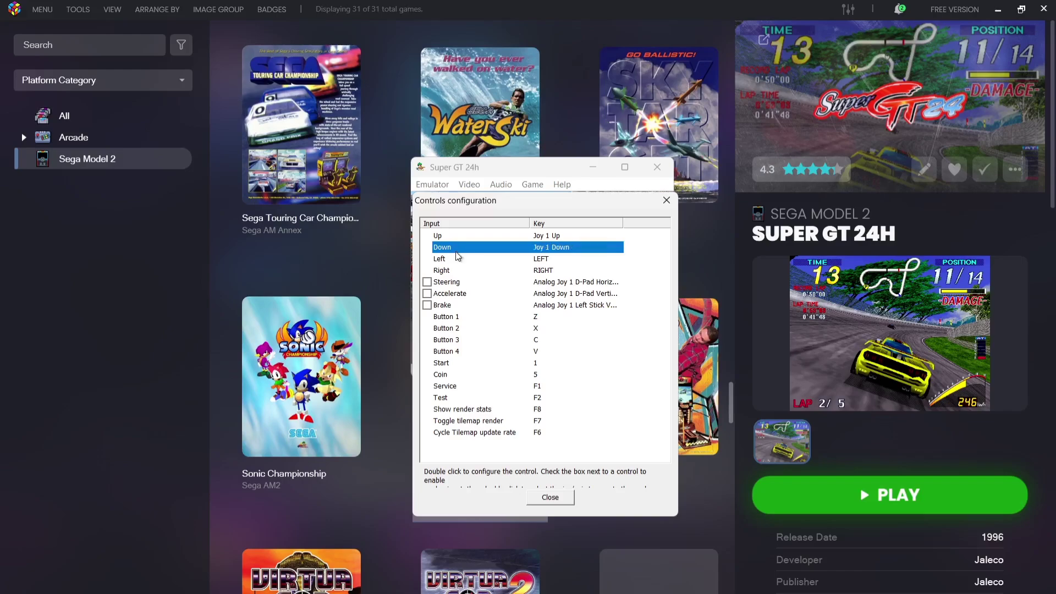
double_click(457, 259)
double_click(459, 270)
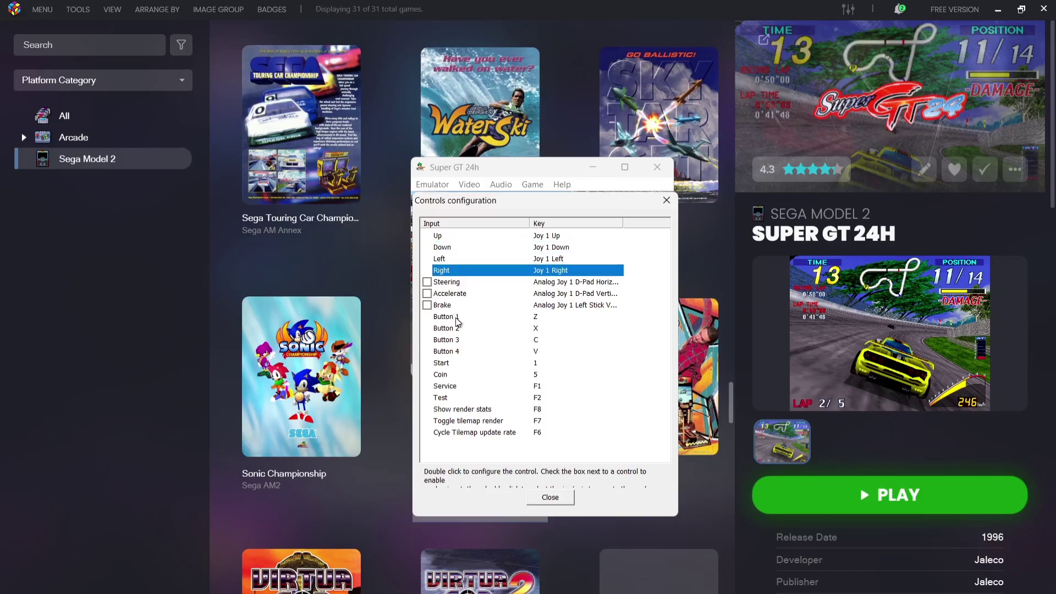
Map Start and Coin to Joy 1 Start and Back, and Buttons 1 to 4 to Joy 1 A, B, Y and X.
double_click(459, 363)
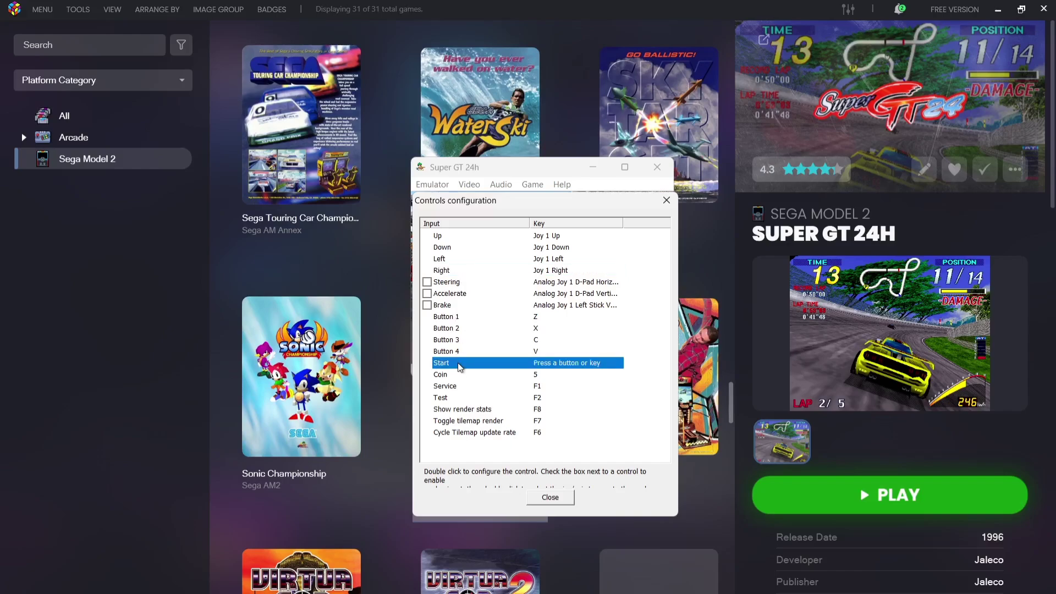
double_click(458, 375)
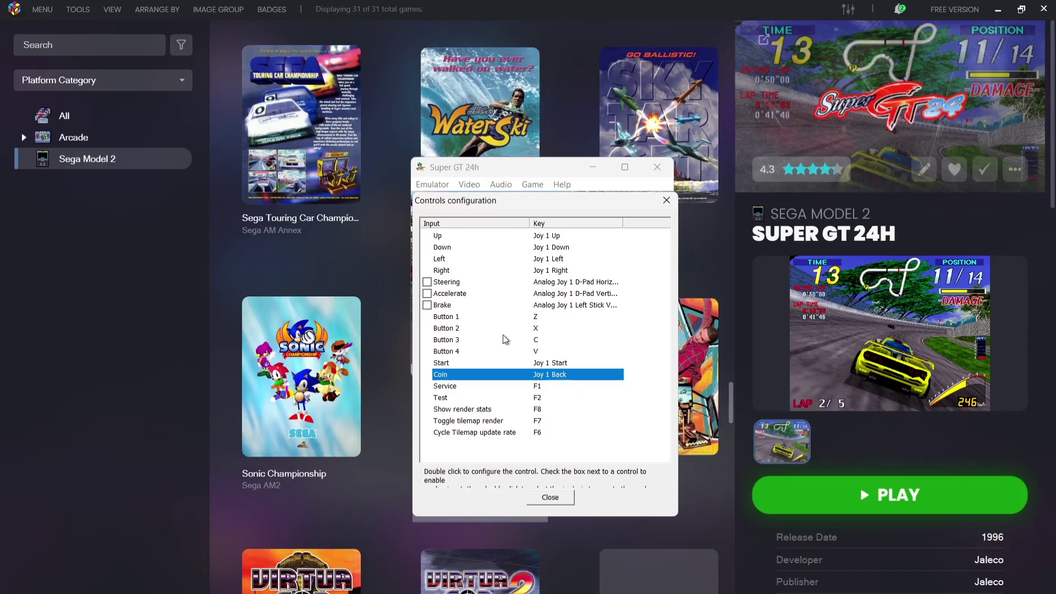
double_click(522, 319)
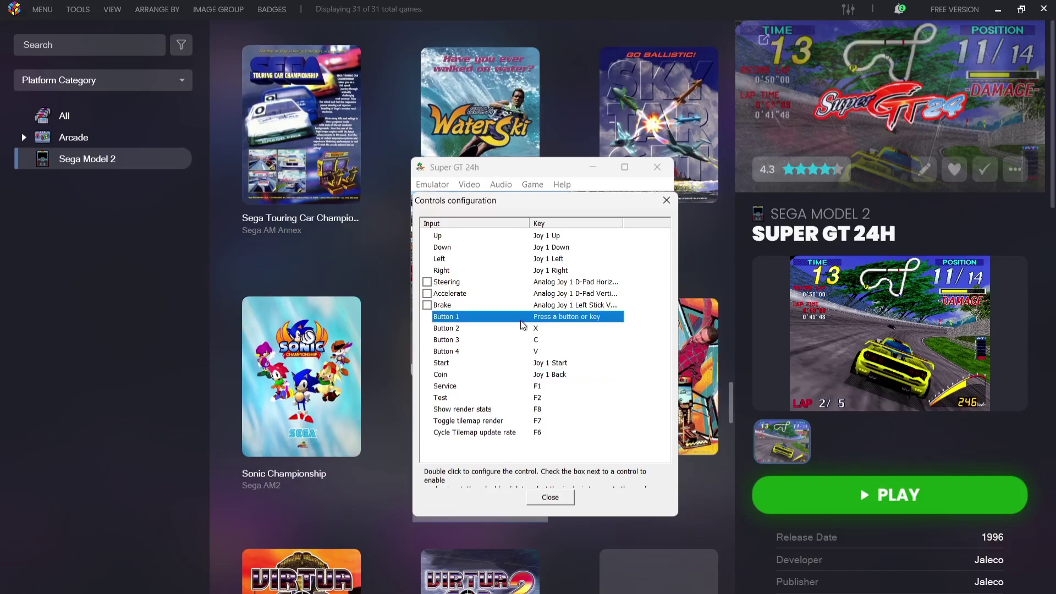
double_click(537, 329)
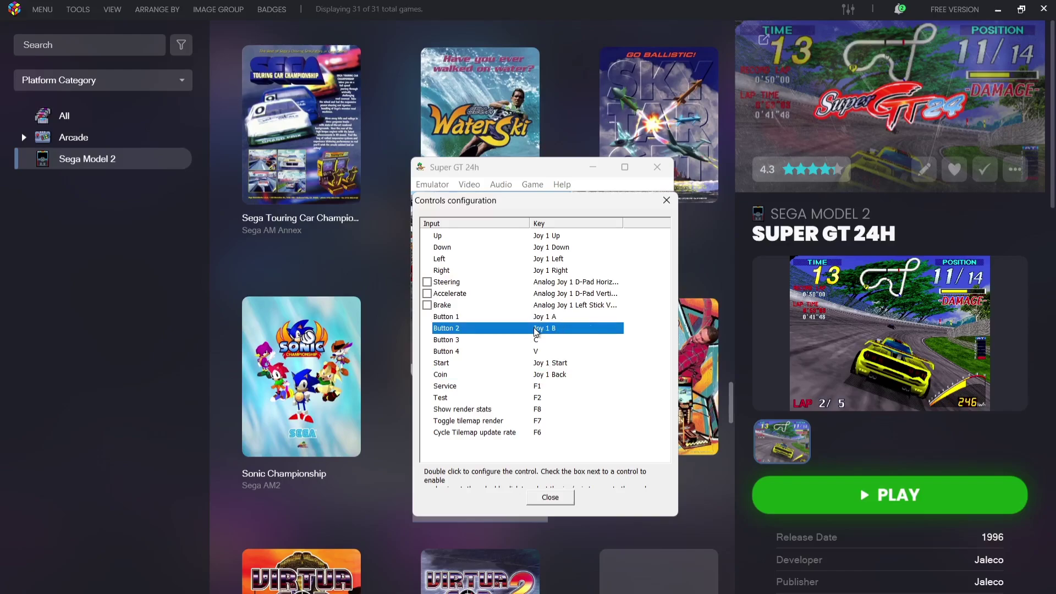
double_click(538, 340)
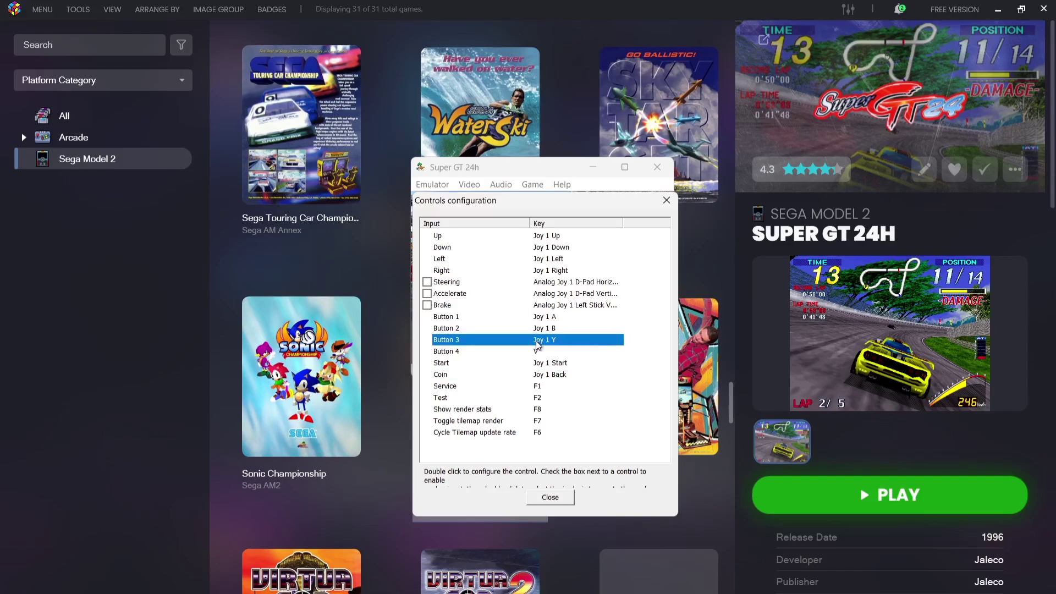
double_click(537, 352)
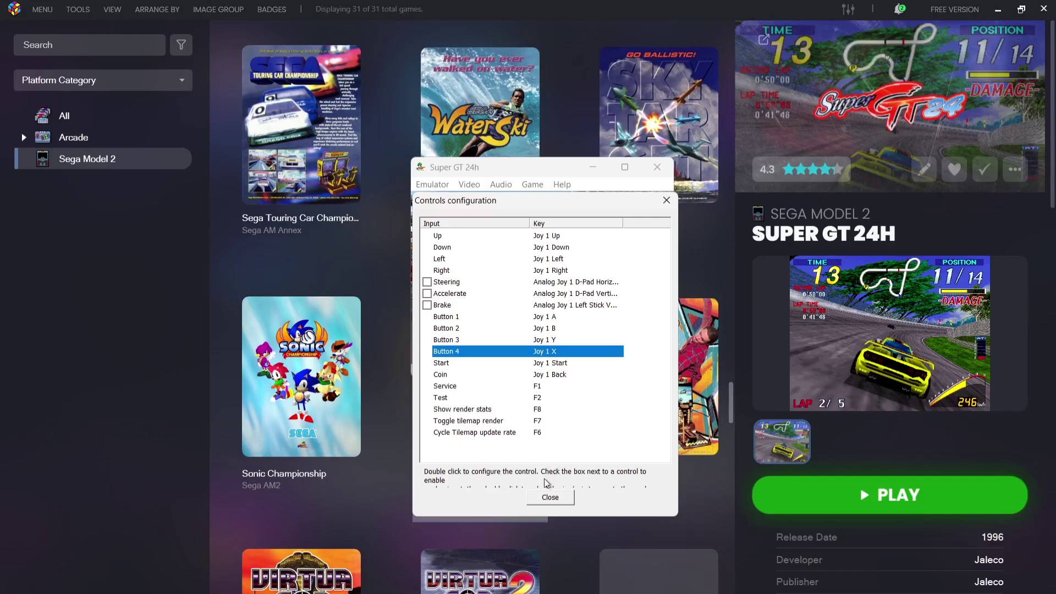
left_click(550, 498)
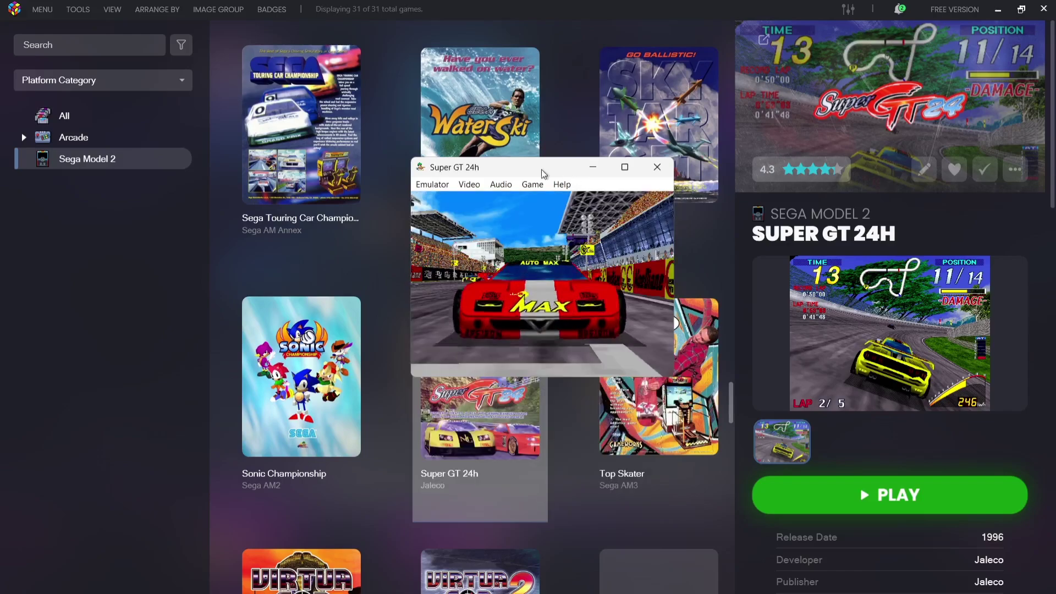
Toggle the emulator's Enable Sound option and switch Super GT 24h to fullscreen video.
left_click(502, 185)
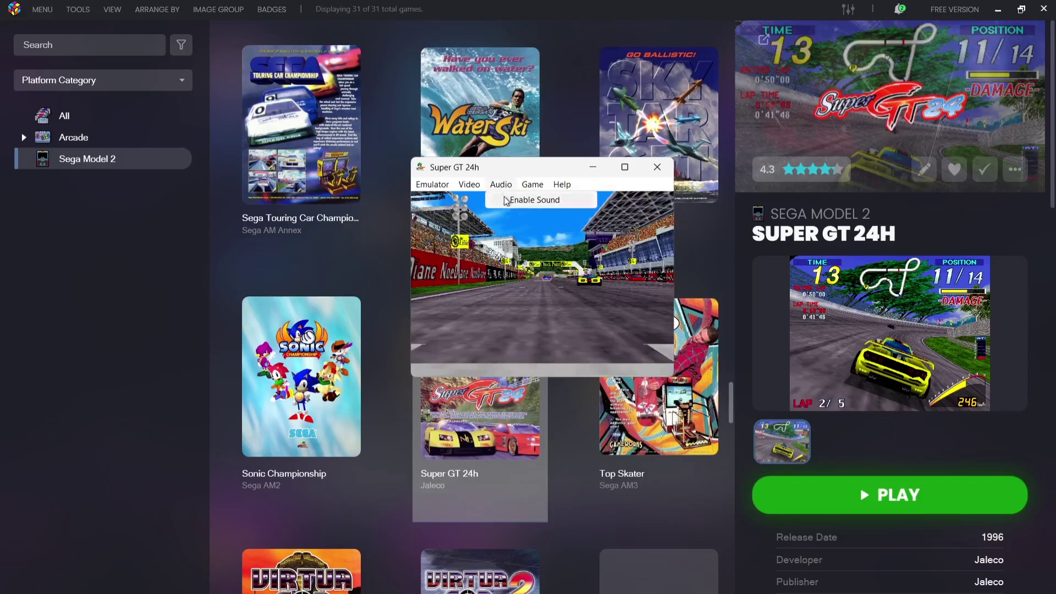
left_click(506, 201)
left_click(470, 185)
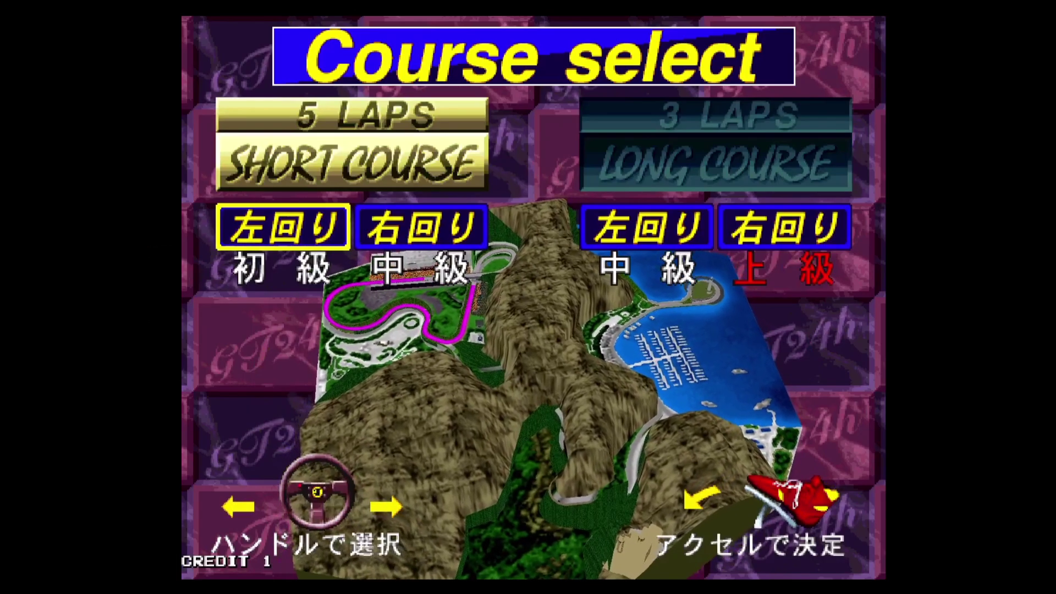
Insert extra credits, choose the five-lap short course, and start a race with the red number 7 car.
key("5")
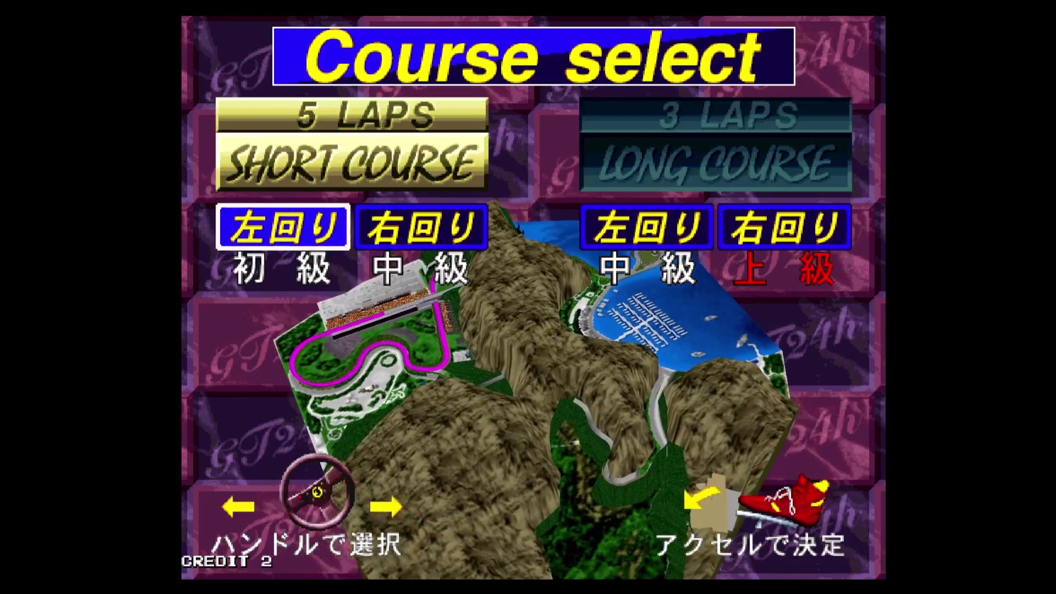
key("ctrl")
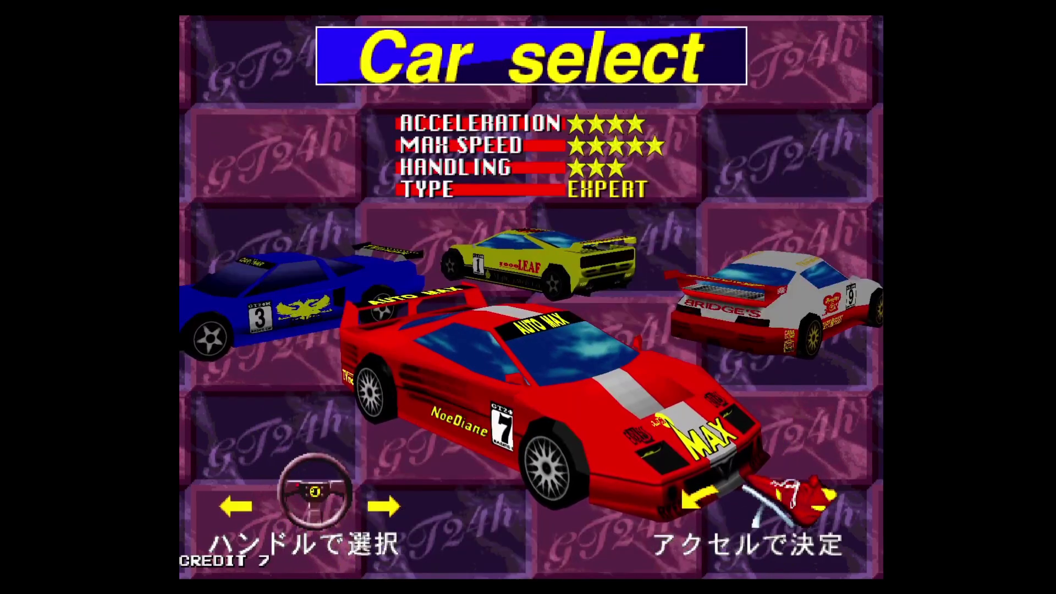
key("ctrl")
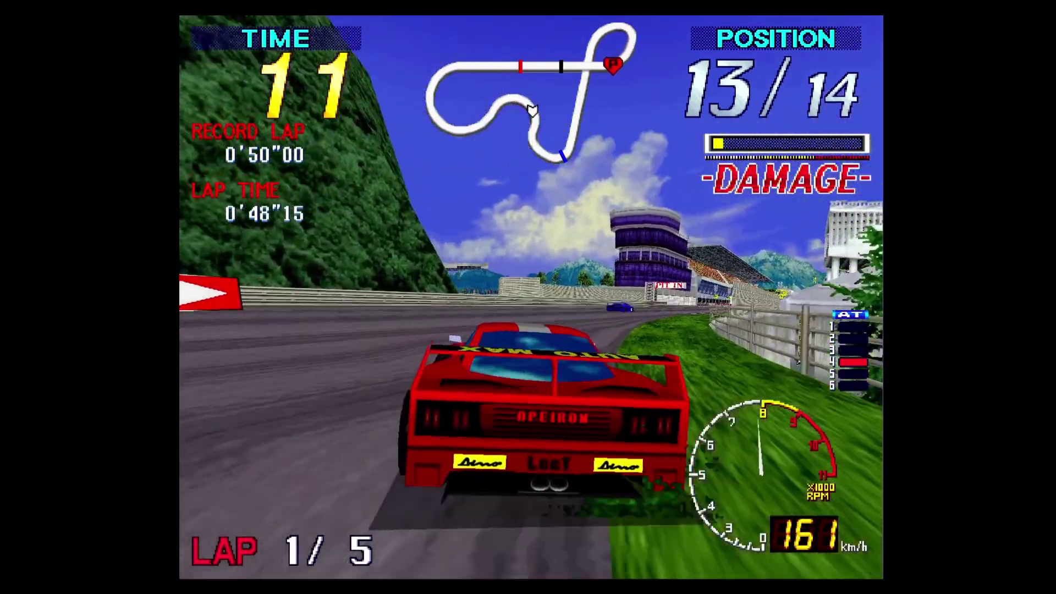
Enter the game's test mode and open Game Assignments.
key("F2")
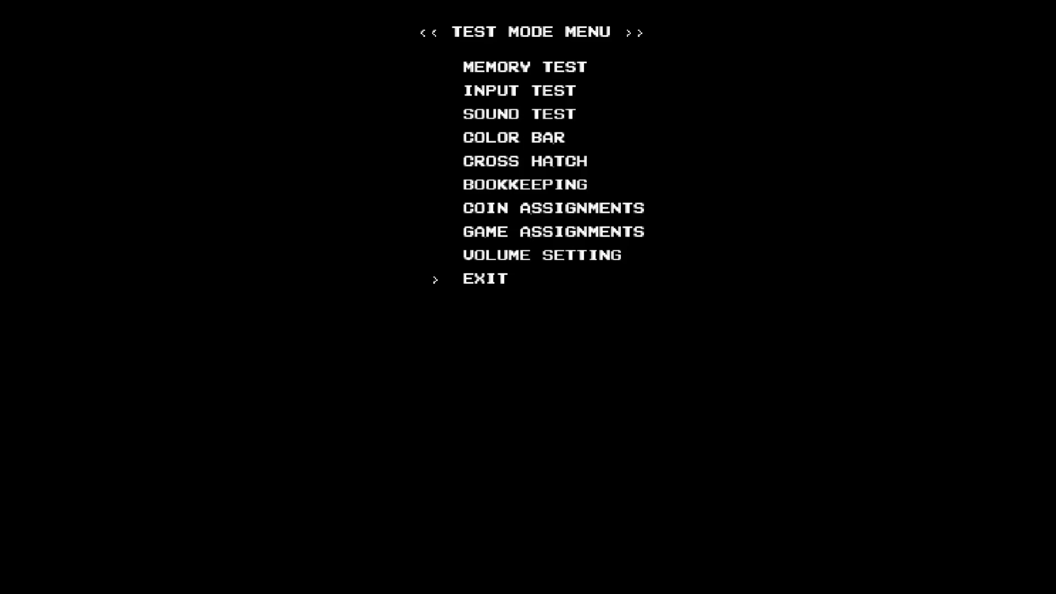
key("Down")
key("Down")
key("Down")
key("Down")
key("Down")
key("Down")
key("Down")
key("Down")
key("Down")
key("Down")
key("Down")
key("Down")
key("Down")
key("Down")
key("Down")
key("Down")
key("Down")
key("Down")
key("Down")
key("Down")
key("Down")
key("Down")
key("Down")
key("Down")
key("Down")
key("Down")
key("Down")
key("Down")
key("Return")
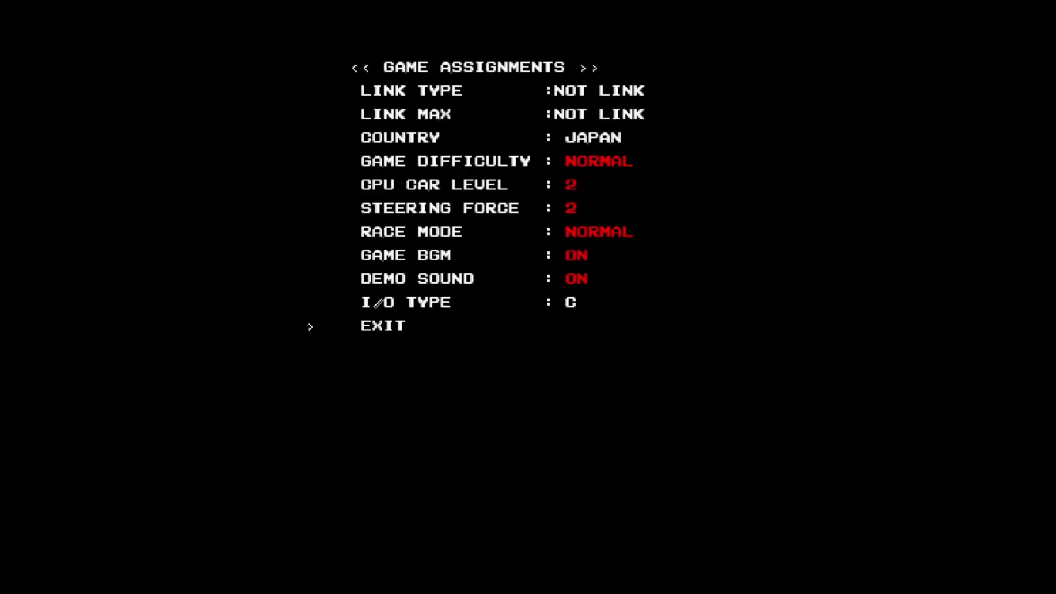
Review the Game Assignments options for Super GT 24h, return to the test mode menu, and leave it.
key("Down")
key("Down")
key("Down")
key("Down")
key("Down")
key("Down")
key("Down")
key("Down")
key("Down")
key("Down")
key("Down")
key("Return")
key("Down")
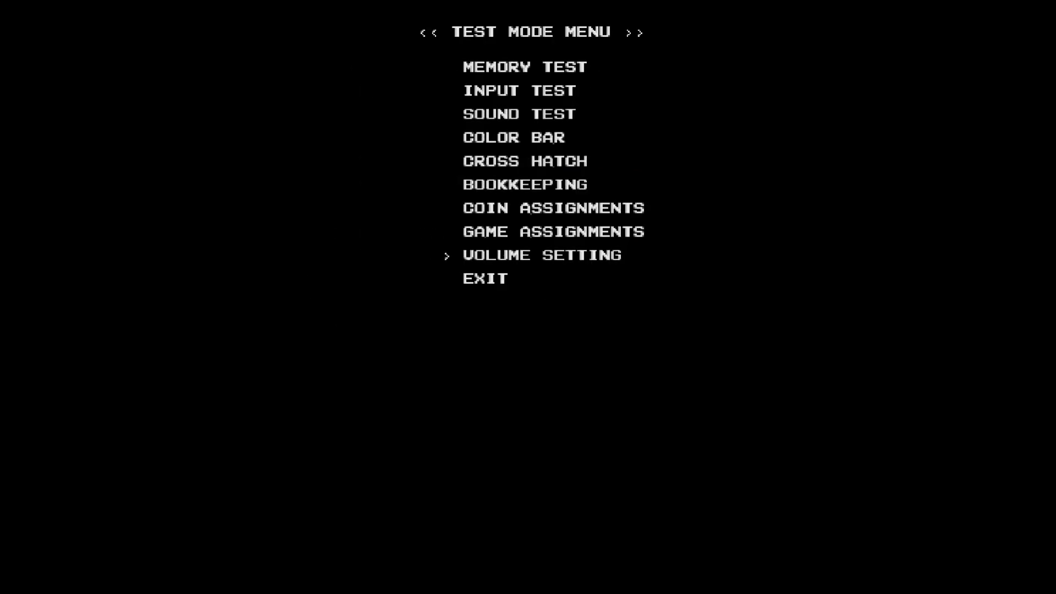
key("Down")
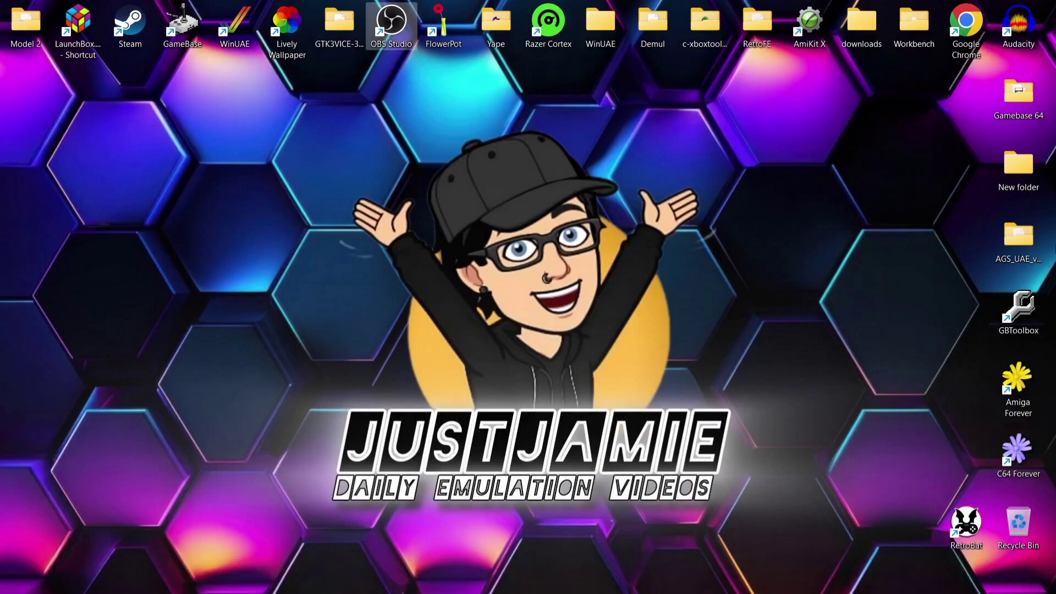